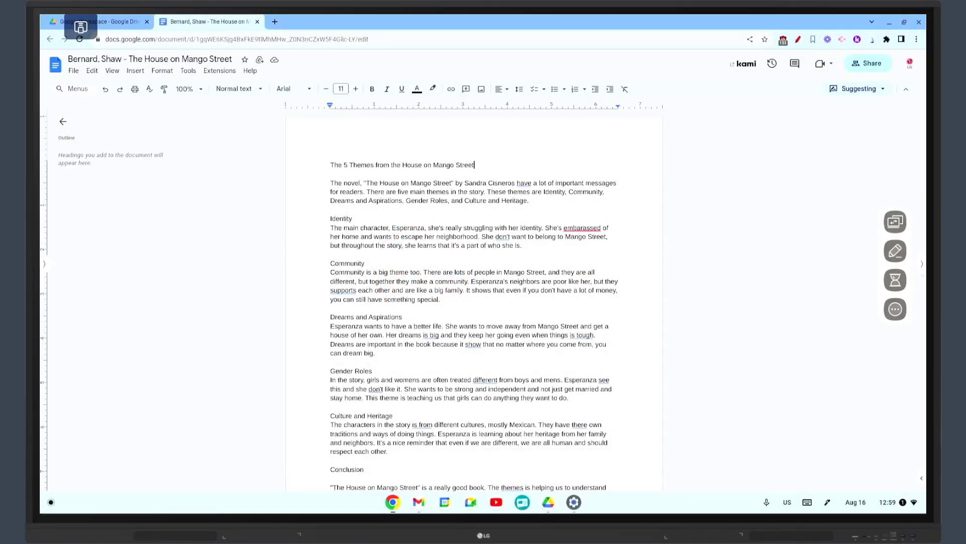
Step: Select the paragraph under the Identity heading and attach the comment "are you sure?" to it
scroll(474, 302, down, 2)
scroll(474, 302, up, 1)
right_click(340, 186)
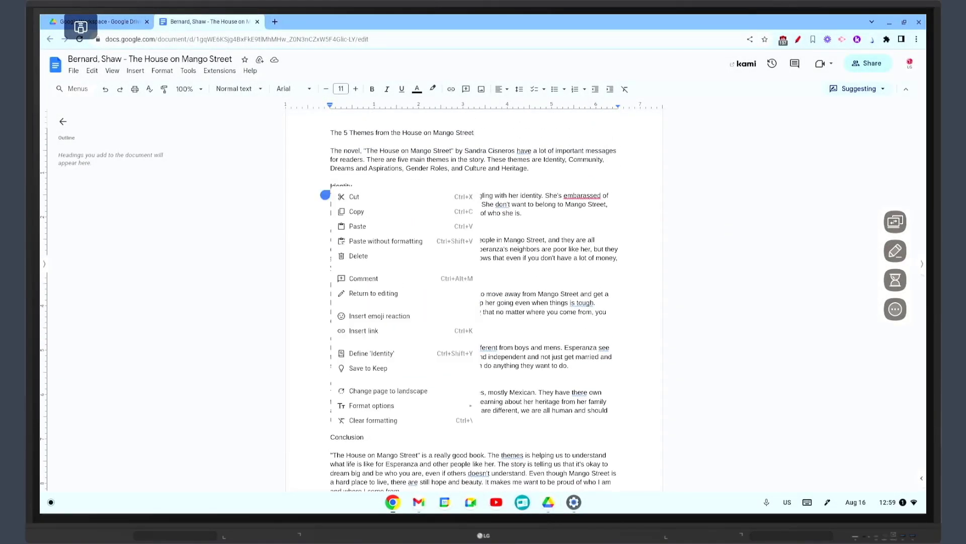
drag(325, 194, 335, 231)
click(135, 70)
click(147, 390)
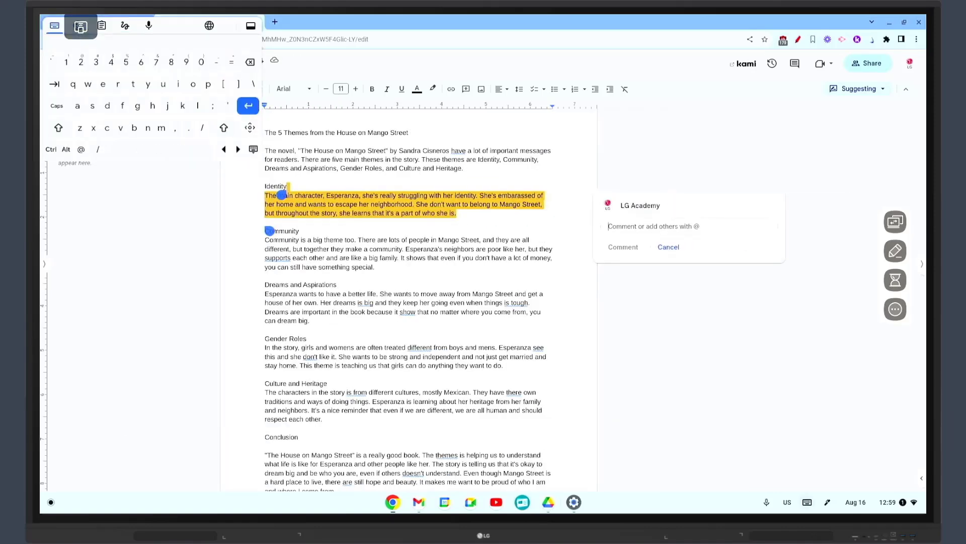
text(are you sure)
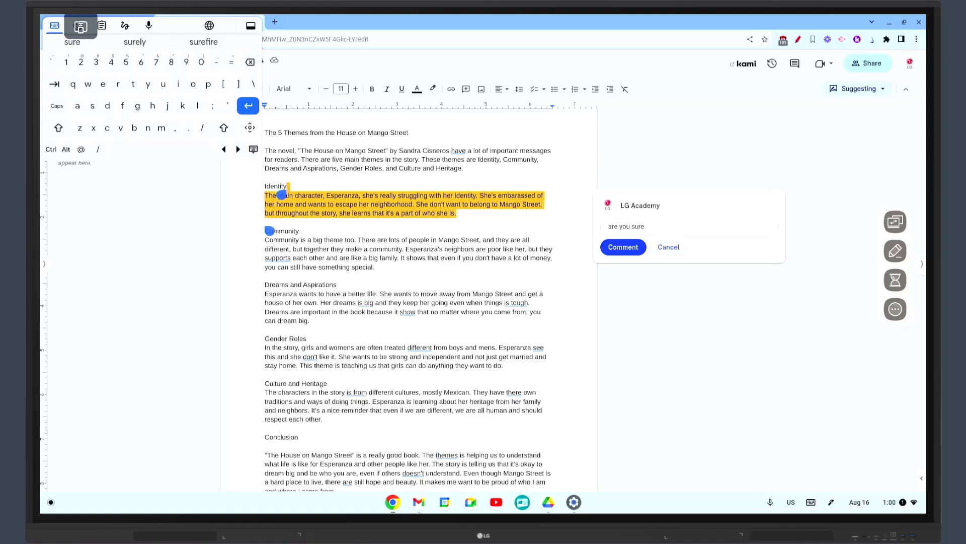
text(?)
click(624, 247)
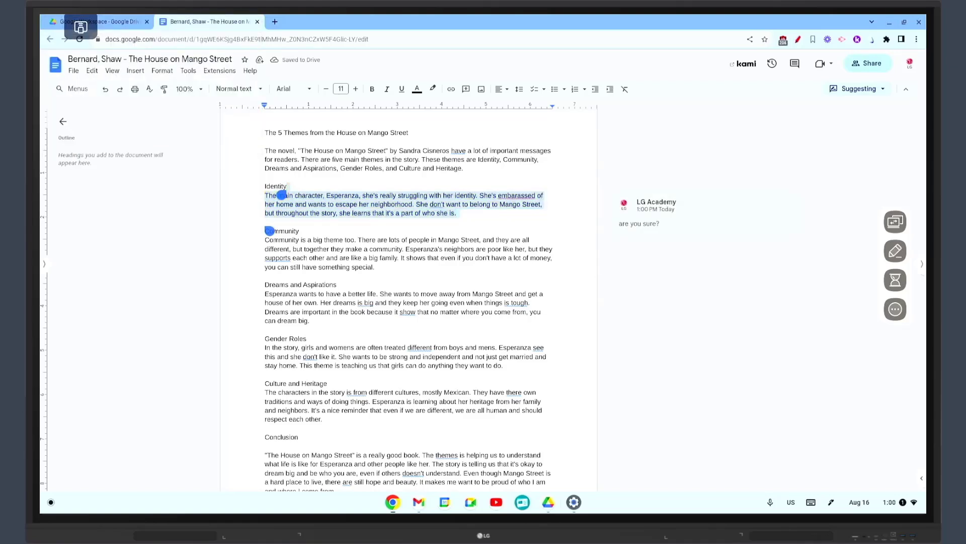
Step: With the screen annotation pen, slash the Identity paragraph, circle the Community heading and underline the Dreams and Aspirations heading
click(895, 251)
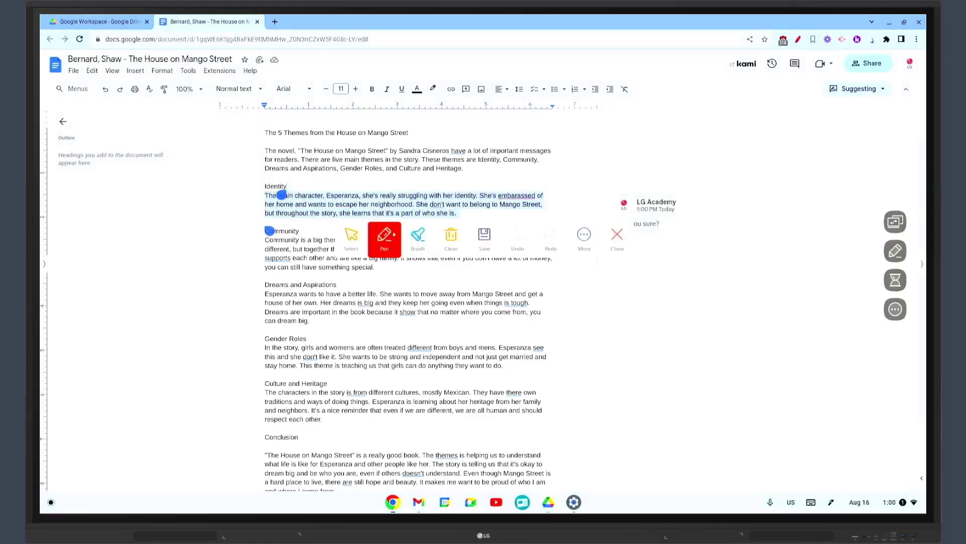
drag(399, 180, 385, 233)
mouse_move(309, 222)
mouse_down()
mouse_move(297, 219)
mouse_move(323, 231)
mouse_up()
drag(263, 288, 349, 290)
Step: Handwrite "Who are the people in the community?" in red pen in the margin beside the essay
mouse_move(540, 228)
mouse_down()
mouse_move(594, 194)
mouse_move(583, 292)
mouse_move(616, 241)
mouse_move(645, 237)
mouse_up()
mouse_move(587, 285)
mouse_down()
mouse_move(593, 295)
mouse_move(631, 282)
mouse_move(698, 209)
mouse_move(749, 176)
mouse_up()
click(760, 175)
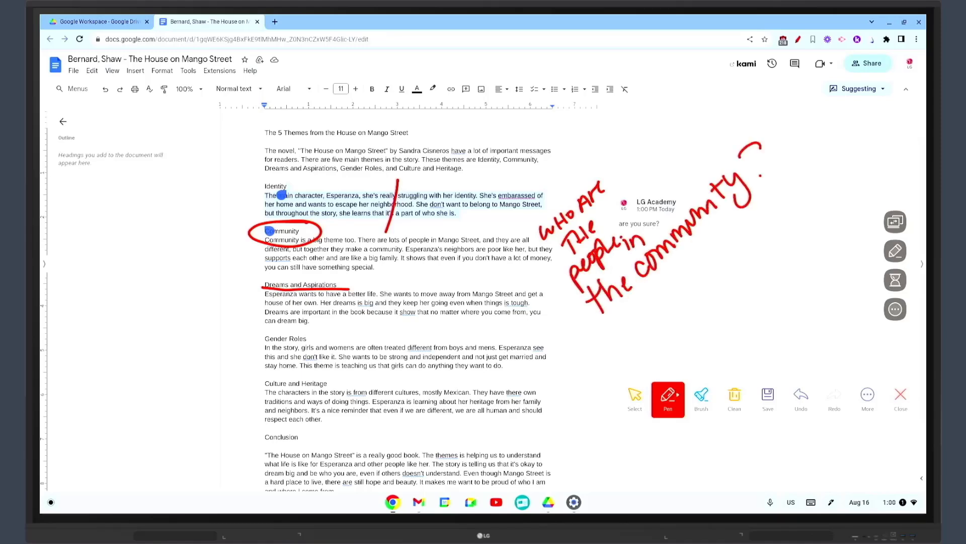
Step: Underline "girls and womens are often treated different from boys and mens" in the Gender Roles paragraph and add further pen marks to the essay
drag(310, 349, 495, 357)
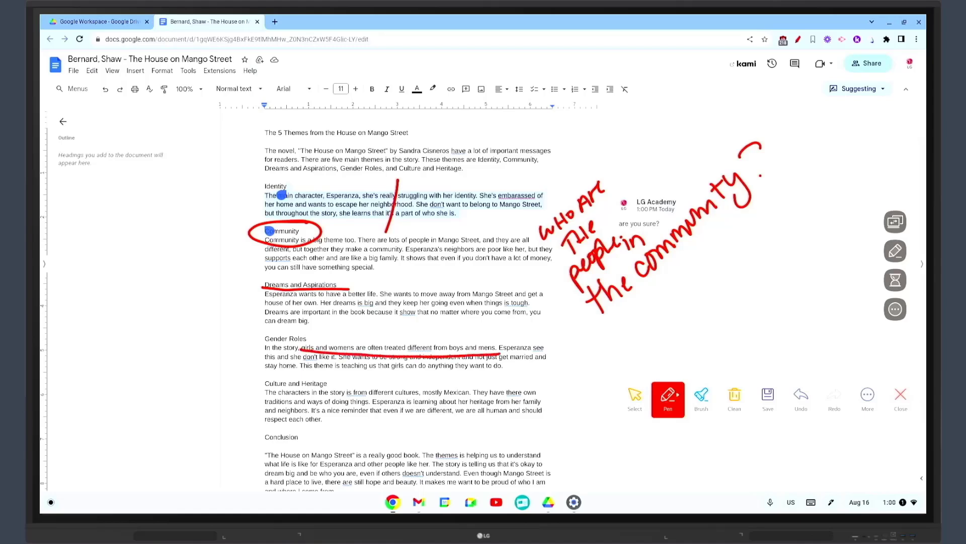
drag(347, 375, 370, 380)
drag(467, 141, 453, 151)
drag(333, 164, 420, 164)
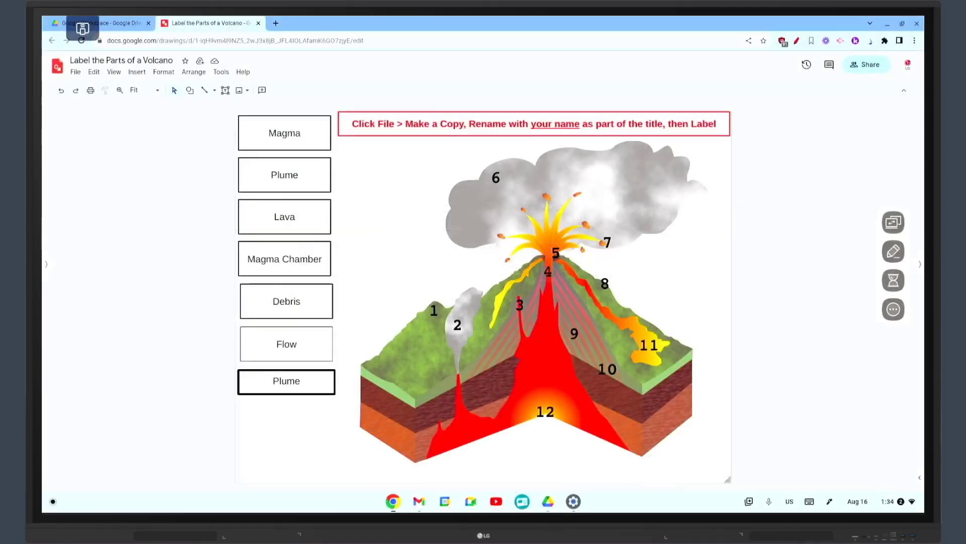
Step: Look through the insertable diagram types, including the Grid layouts, in the volcano drawing
key(alt+i)
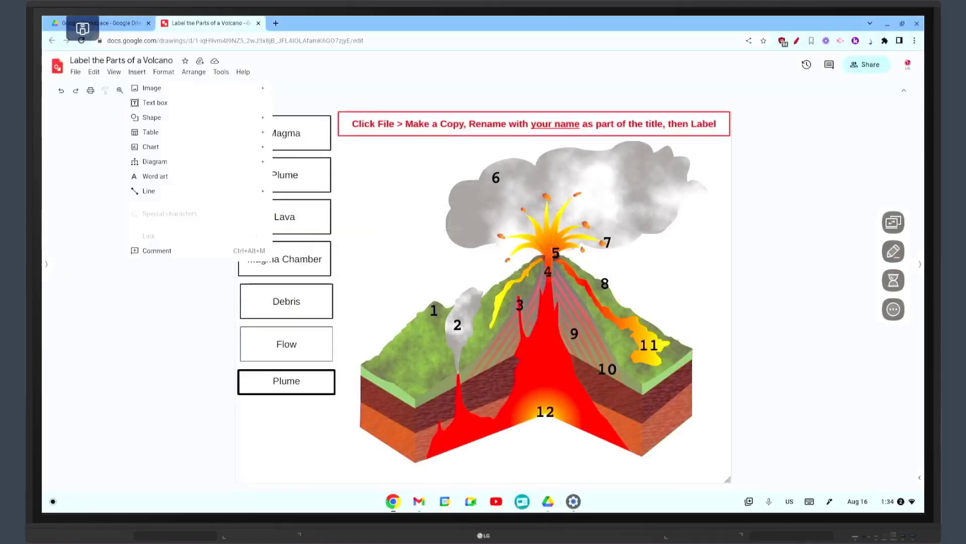
click(155, 161)
click(287, 164)
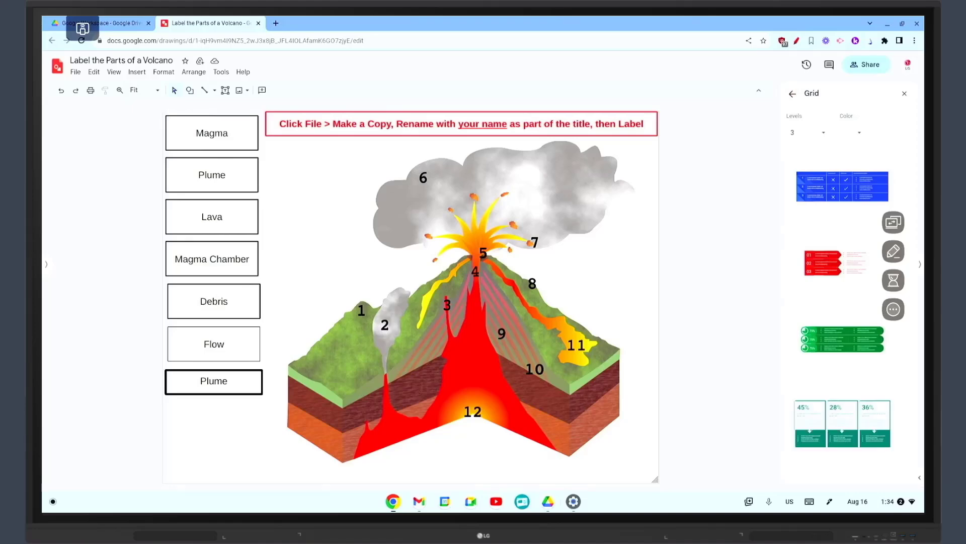
click(793, 93)
scroll(849, 294, down, 1)
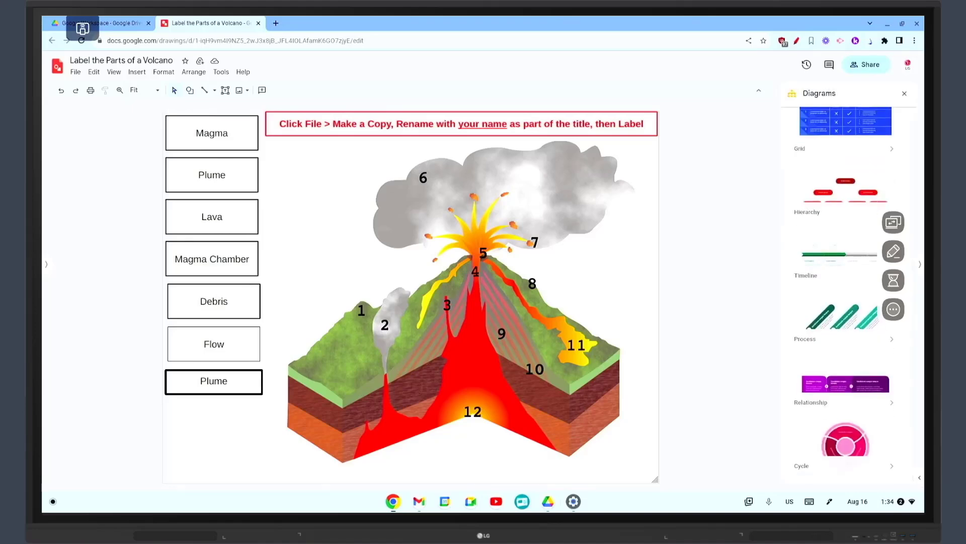
Step: Place the Magma Chamber, Debris, Lava, Flow and Magma labels on their matching parts of the volcano picture
drag(212, 259, 474, 410)
drag(213, 301, 454, 193)
drag(212, 217, 429, 236)
drag(214, 344, 414, 297)
click(212, 133)
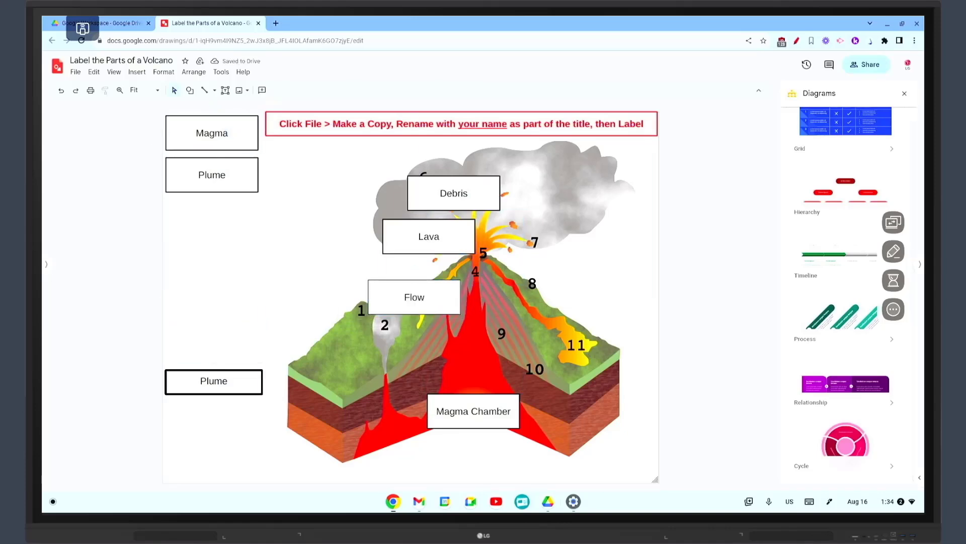
drag(212, 133, 479, 353)
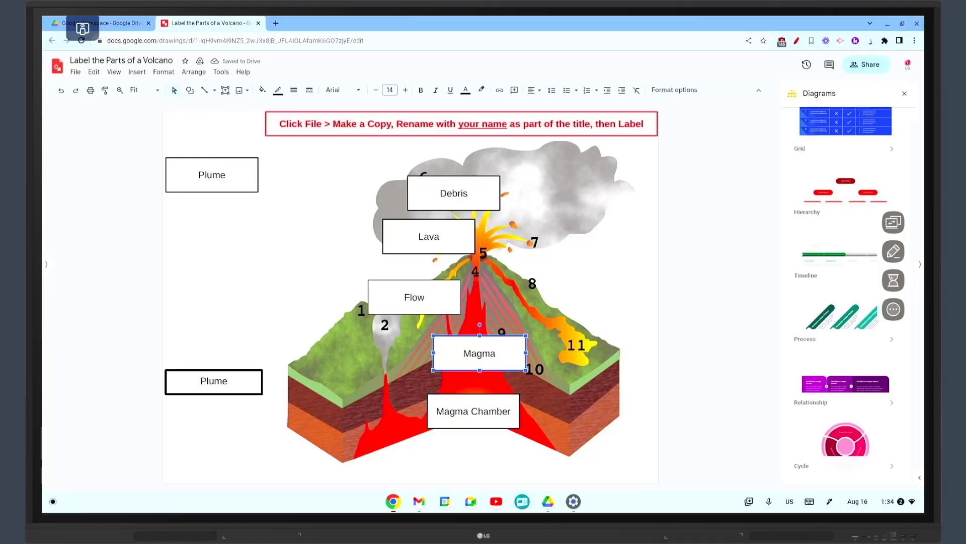
Step: Open the Parts of a Cell drawing from the Google Workspace folder in Drive and follow the link on its nucleus
key(ctrl+Tab)
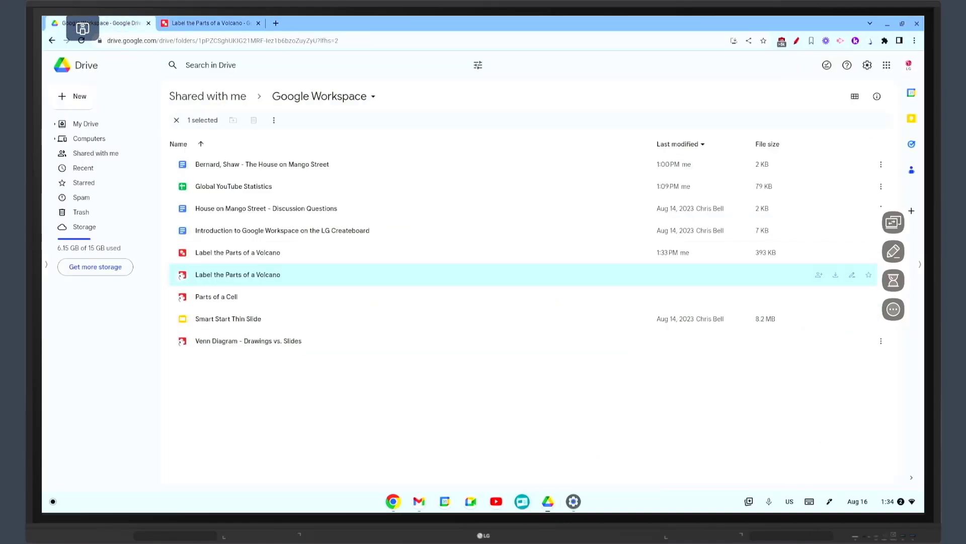
double_click(216, 296)
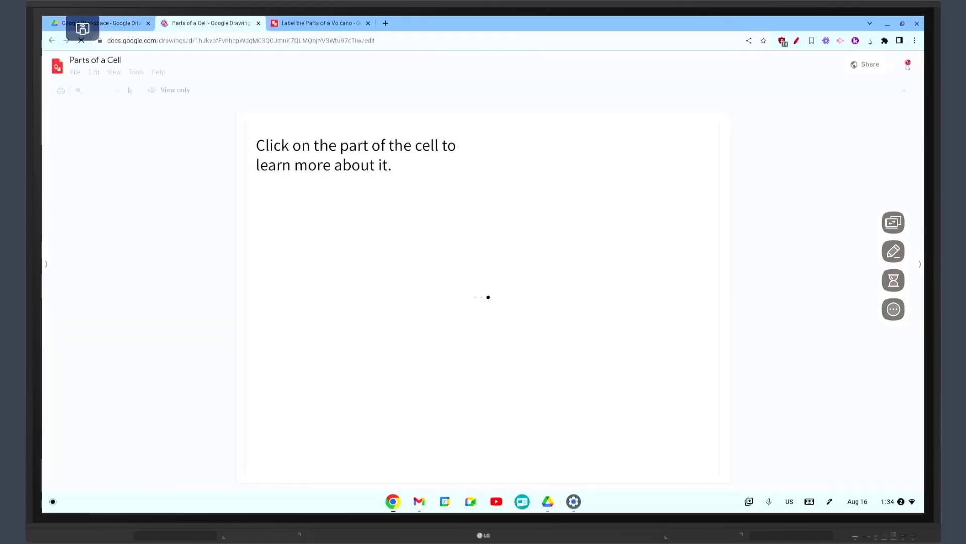
click(530, 248)
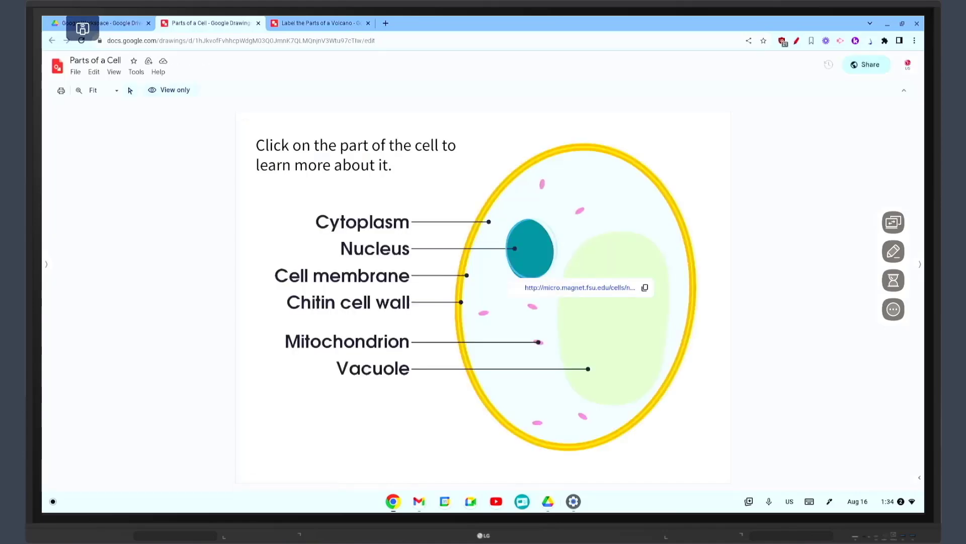
click(579, 288)
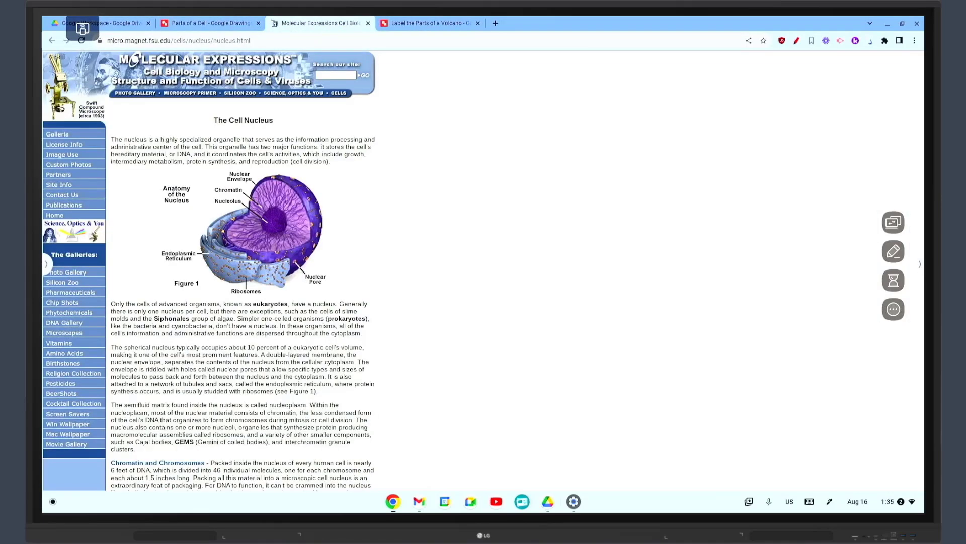
Step: Return to the Parts of a Cell drawing and annotate it in pen, circling Cytoplasm, adding arrows to the cytoplasm area, and underlining and circling the nucleus
key(ctrl+shift+Tab)
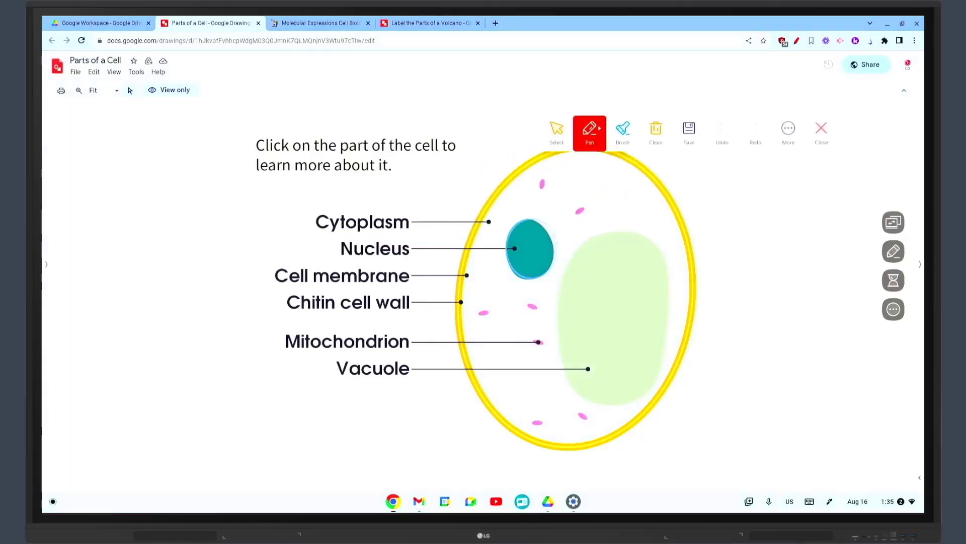
mouse_move(319, 233)
mouse_down()
mouse_move(395, 237)
mouse_move(285, 228)
mouse_up()
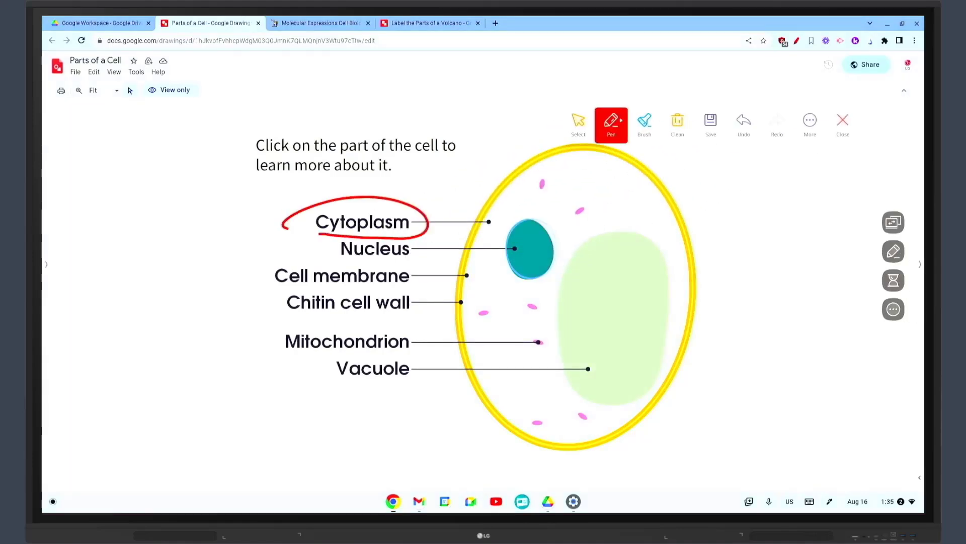
drag(475, 180, 498, 210)
mouse_move(523, 135)
mouse_down()
mouse_move(534, 182)
mouse_move(526, 182)
mouse_up()
drag(692, 162, 633, 198)
drag(710, 212, 677, 246)
drag(338, 260, 415, 262)
mouse_move(498, 274)
mouse_down()
mouse_move(554, 215)
mouse_move(527, 276)
mouse_up()
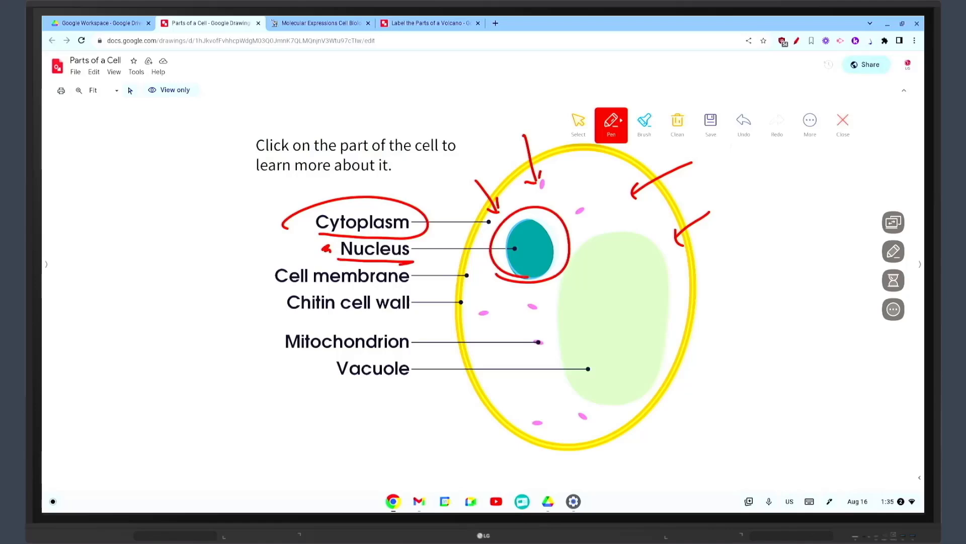
Step: Circle the Vacuole label, draw an arrow to the green vacuole, and save the annotated cell picture before closing the annotation
mouse_move(348, 387)
mouse_down()
mouse_move(439, 372)
mouse_move(333, 407)
mouse_up()
mouse_move(426, 422)
mouse_down()
mouse_move(471, 430)
mouse_move(619, 304)
mouse_move(637, 320)
mouse_up()
click(710, 124)
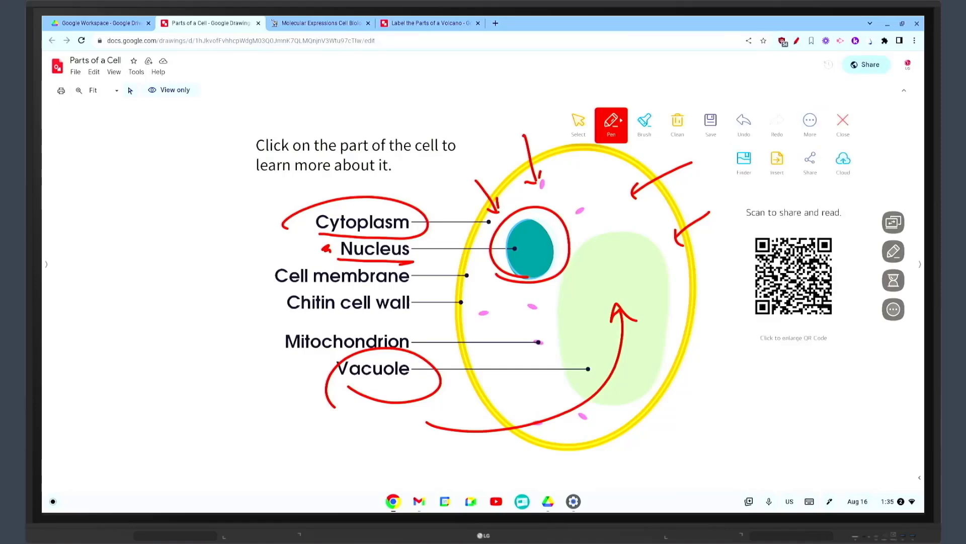
key(Escape)
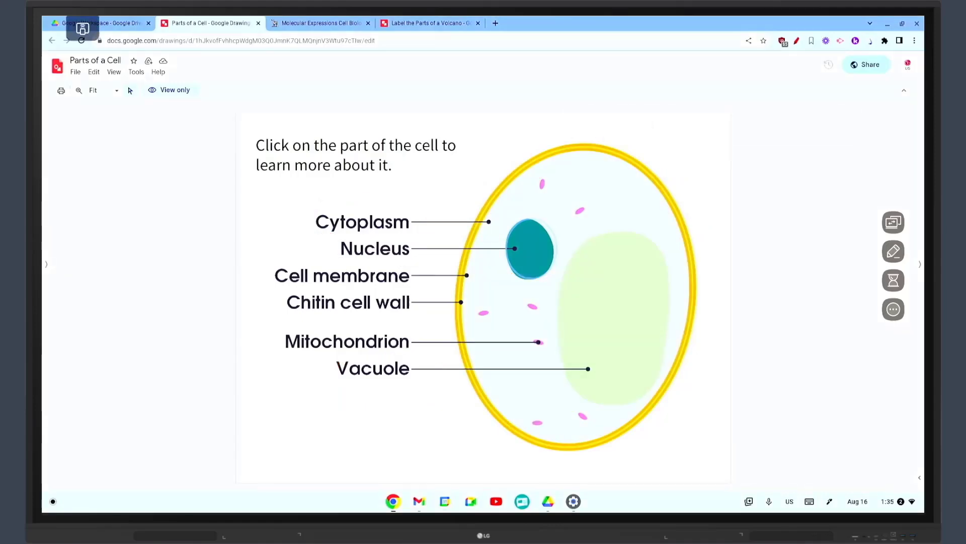
Step: Open the Venn Diagram - Drawings vs. Slides file from Drive and start a pen annotation over it
click(100, 23)
double_click(254, 341)
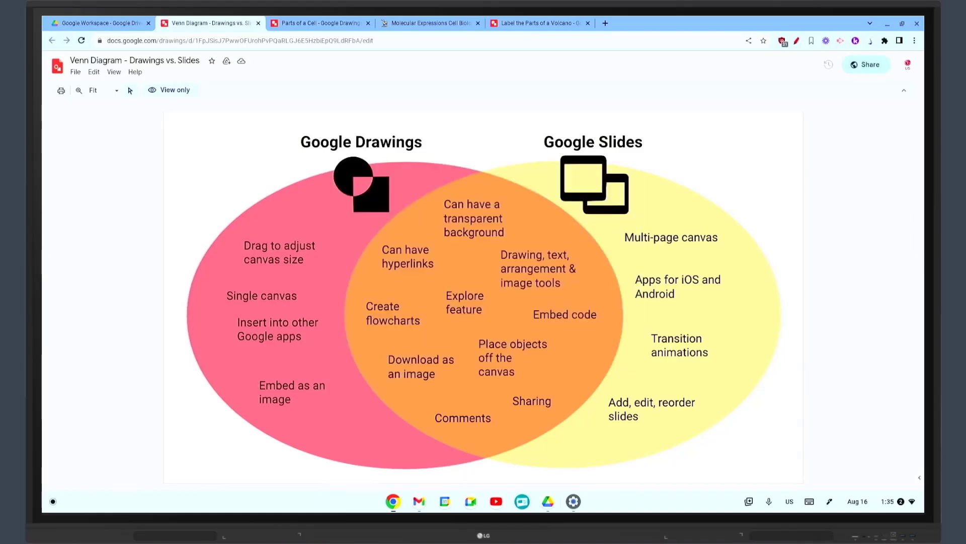
drag(484, 238, 747, 101)
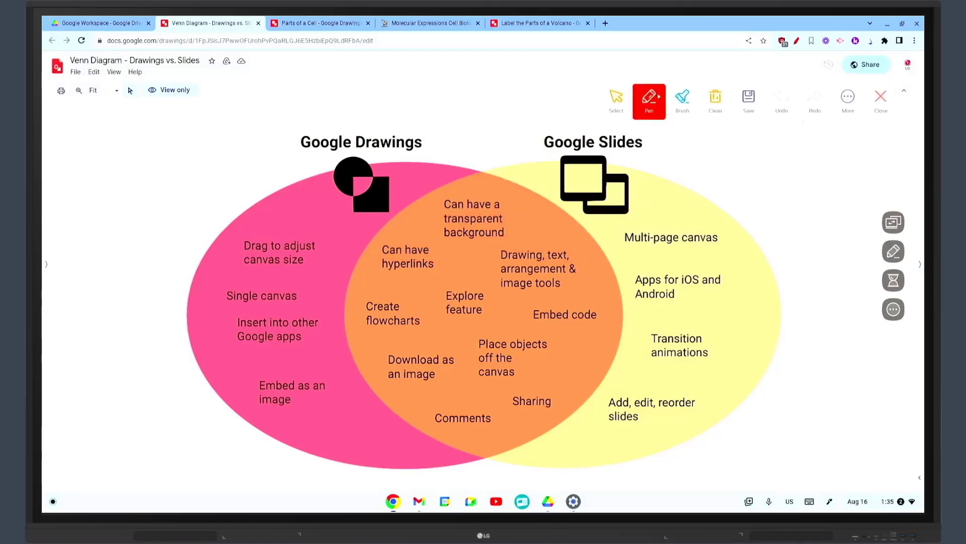
Step: In the overlap, bracket the transparent background item, underline hyperlinks and flowcharts, and circle "Place objects off the canvas" in red pen
drag(438, 197, 432, 237)
drag(509, 198, 517, 236)
mouse_move(378, 277)
mouse_down()
mouse_move(435, 277)
mouse_move(439, 258)
mouse_up()
click(439, 272)
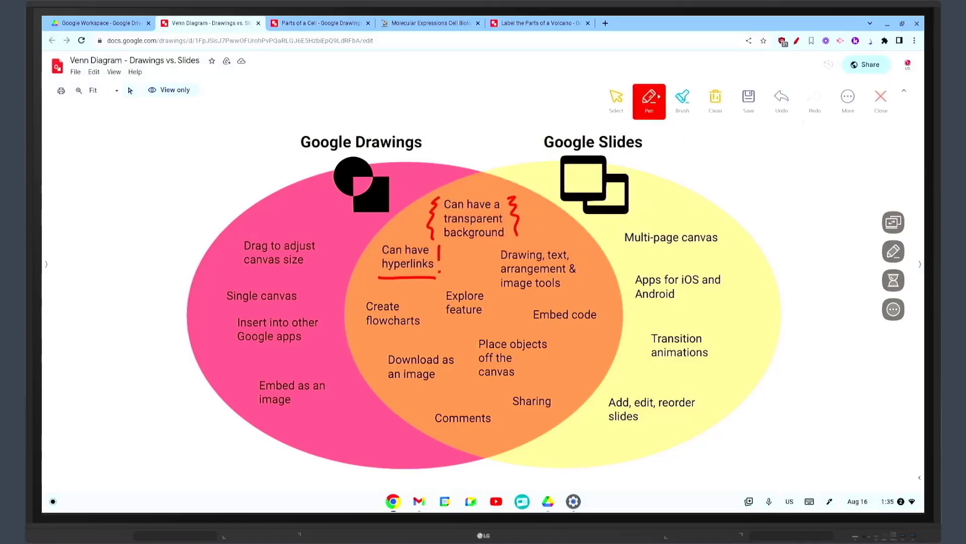
drag(366, 331, 410, 335)
mouse_move(475, 384)
mouse_down()
mouse_move(514, 388)
mouse_move(477, 379)
mouse_up()
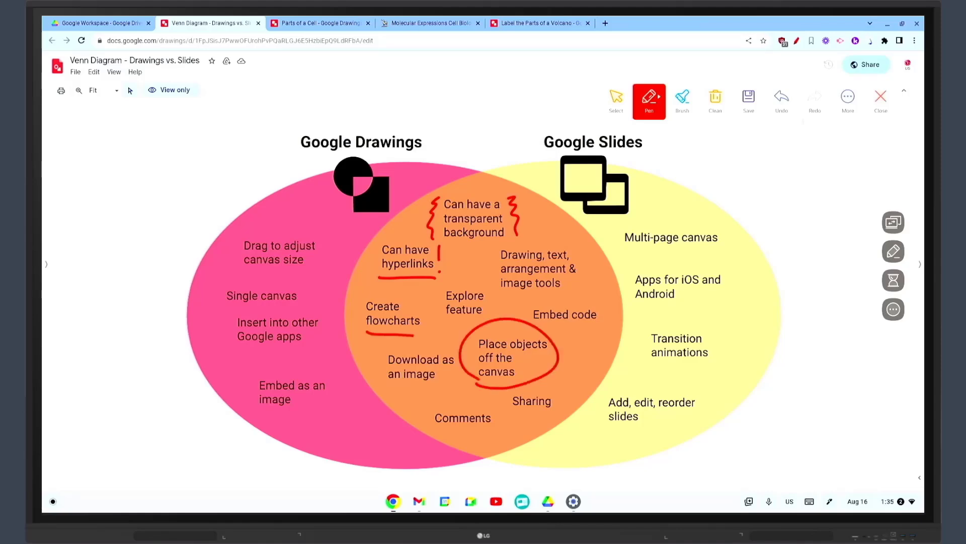
Step: Add red pen marks around the items in the Google Drawings circle of the Venn diagram
mouse_move(258, 207)
mouse_down()
mouse_move(257, 227)
mouse_move(264, 211)
mouse_up()
mouse_move(256, 166)
mouse_down()
mouse_move(258, 188)
mouse_move(264, 172)
mouse_up()
drag(236, 275, 270, 293)
mouse_move(205, 310)
mouse_down()
mouse_move(319, 303)
mouse_move(313, 274)
mouse_up()
drag(217, 324, 232, 319)
mouse_move(249, 365)
mouse_down()
mouse_move(348, 387)
mouse_move(247, 434)
mouse_up()
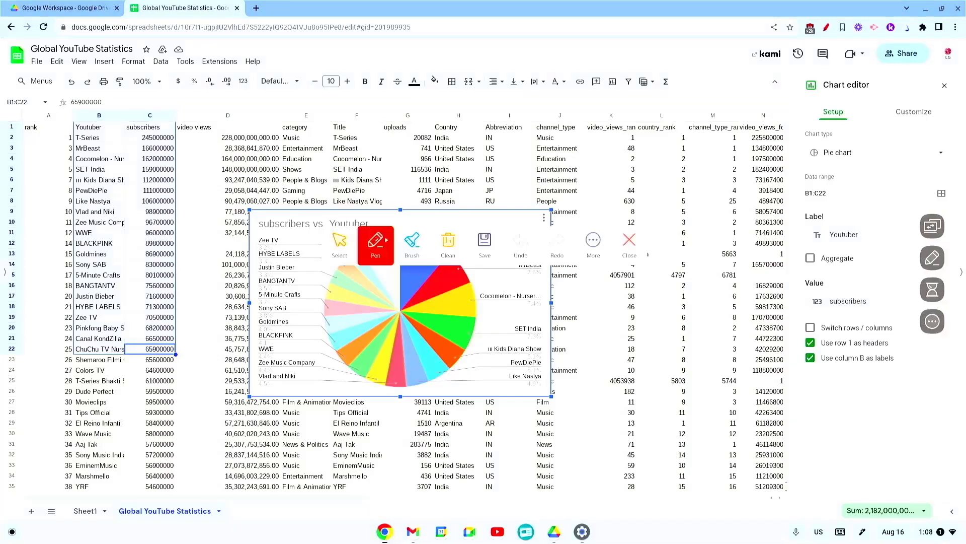
Step: Close the annotation over the spreadsheet, then enlarge the subscribers vs. Youtuber pie chart and reposition it over the data
click(628, 244)
drag(400, 302, 385, 291)
click(511, 366)
drag(536, 385, 731, 497)
drag(483, 353, 396, 325)
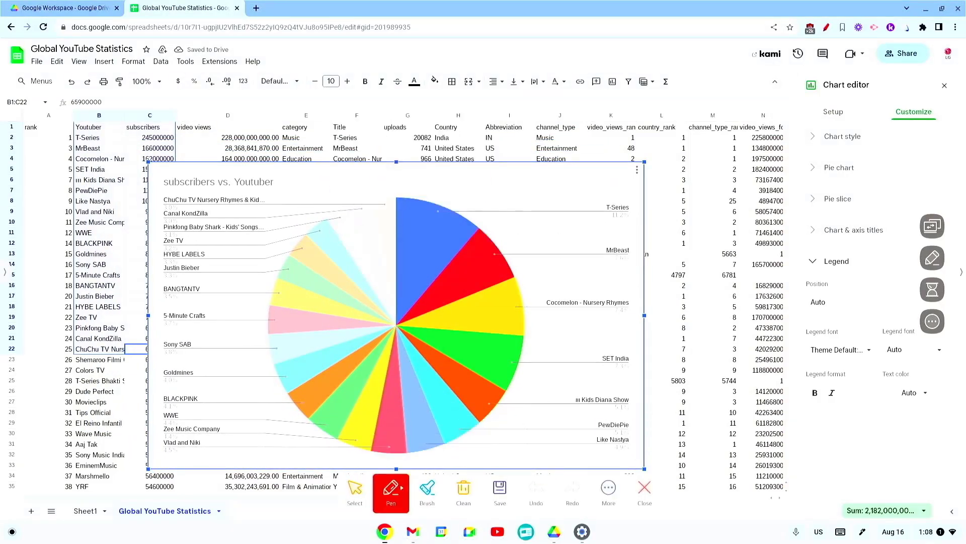
Step: Circle the T-Series, MrBeast and SET India labels on the pie chart in red pen, then leave the annotation
mouse_move(617, 229)
mouse_down()
mouse_move(589, 217)
mouse_move(610, 186)
mouse_move(629, 220)
mouse_up()
mouse_move(629, 332)
mouse_down()
mouse_move(554, 352)
mouse_move(643, 385)
mouse_up()
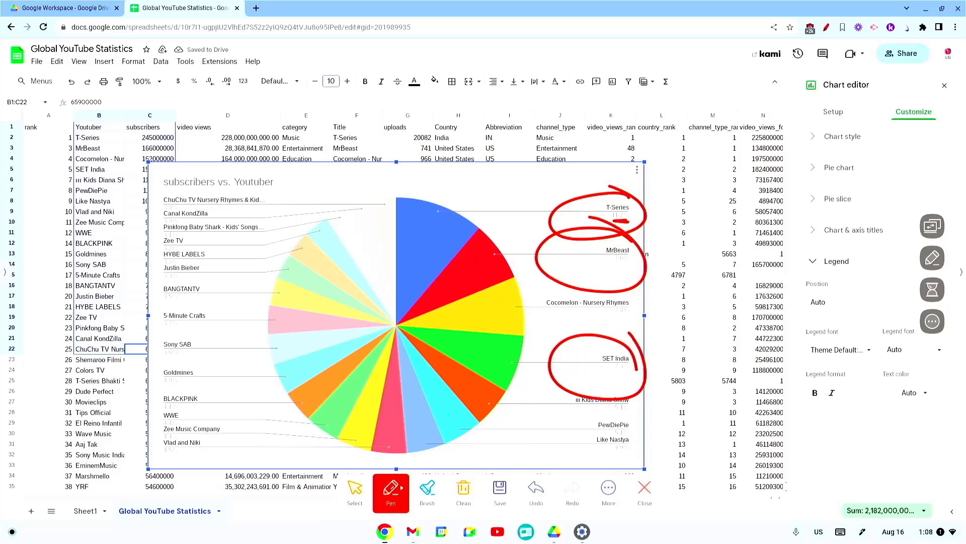
click(644, 491)
Step: Delete the subscribers vs. Youtuber pie chart from the sheet
click(636, 170)
click(661, 201)
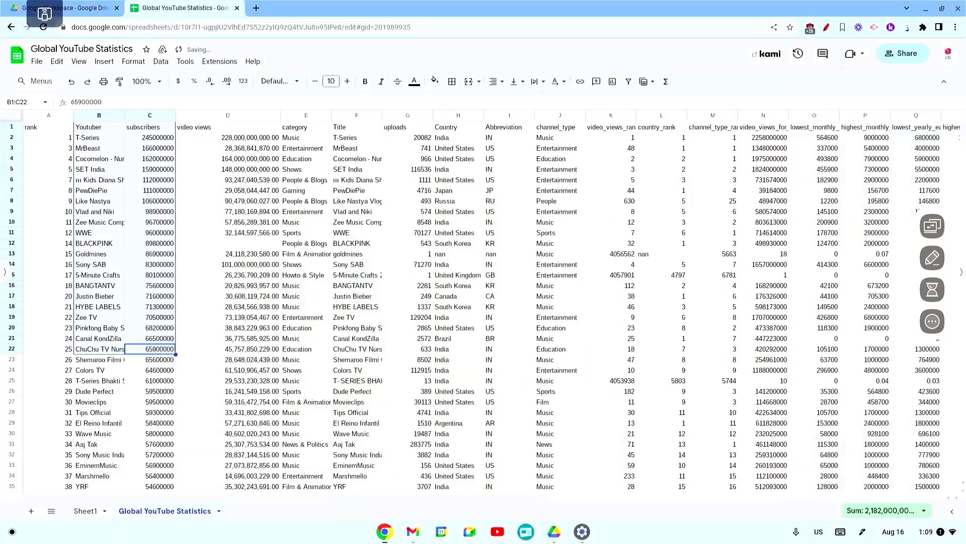
Step: Create a pivot table on a new sheet using the suggested count of Youtuber for each channel_type
click(103, 61)
click(127, 167)
click(535, 343)
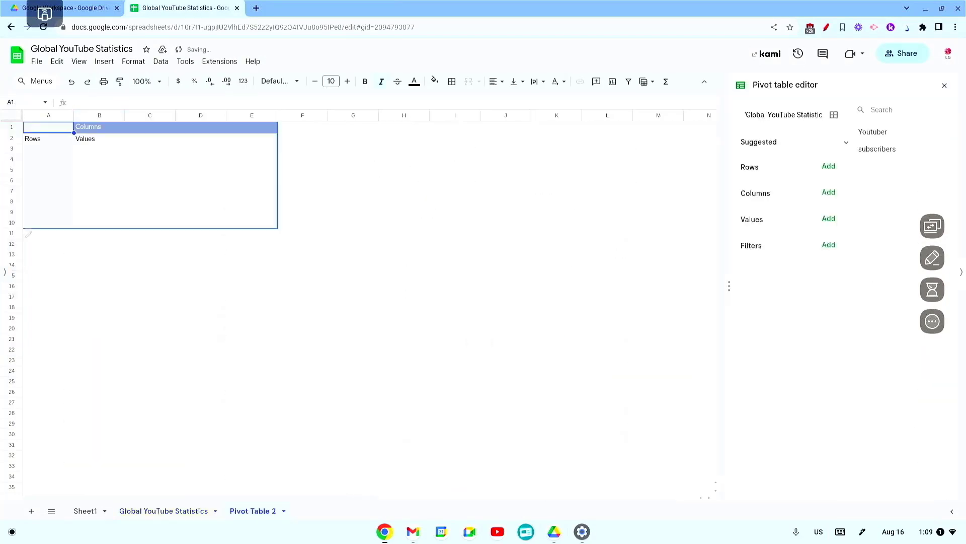
click(846, 142)
click(780, 163)
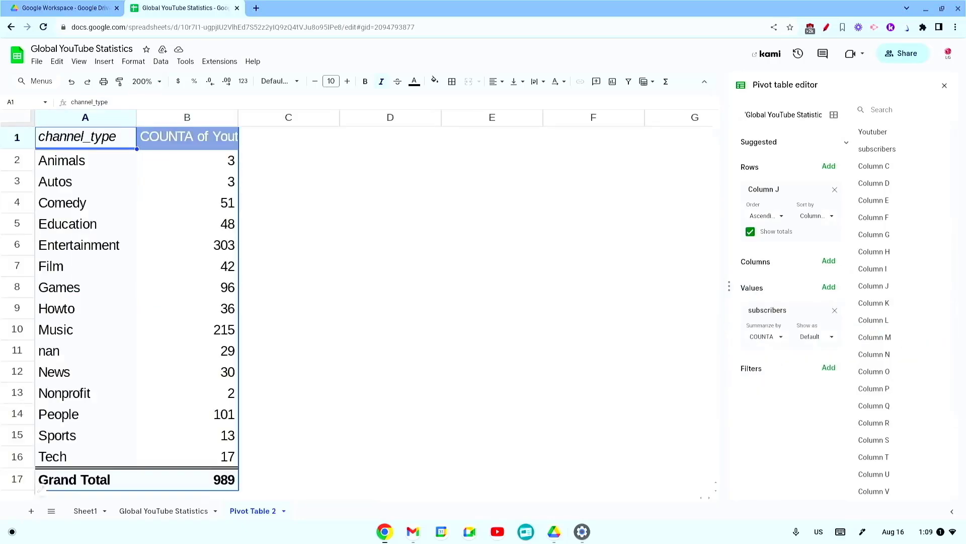
Step: Mark the Music, Entertainment and People rows of the pivot table in pen and handwrite notes beside it
mouse_move(37, 341)
mouse_down()
mouse_move(230, 349)
mouse_move(26, 340)
mouse_up()
drag(121, 234, 137, 229)
drag(48, 247, 136, 229)
mouse_move(46, 402)
mouse_down()
mouse_move(201, 432)
mouse_move(35, 408)
mouse_up()
drag(272, 146, 293, 145)
drag(298, 146, 298, 166)
drag(314, 144, 315, 166)
mouse_move(298, 156)
mouse_down()
mouse_move(315, 155)
mouse_move(297, 209)
mouse_move(453, 196)
mouse_move(534, 171)
mouse_move(635, 198)
mouse_up()
mouse_move(456, 207)
mouse_down()
mouse_move(462, 226)
mouse_move(561, 198)
mouse_up()
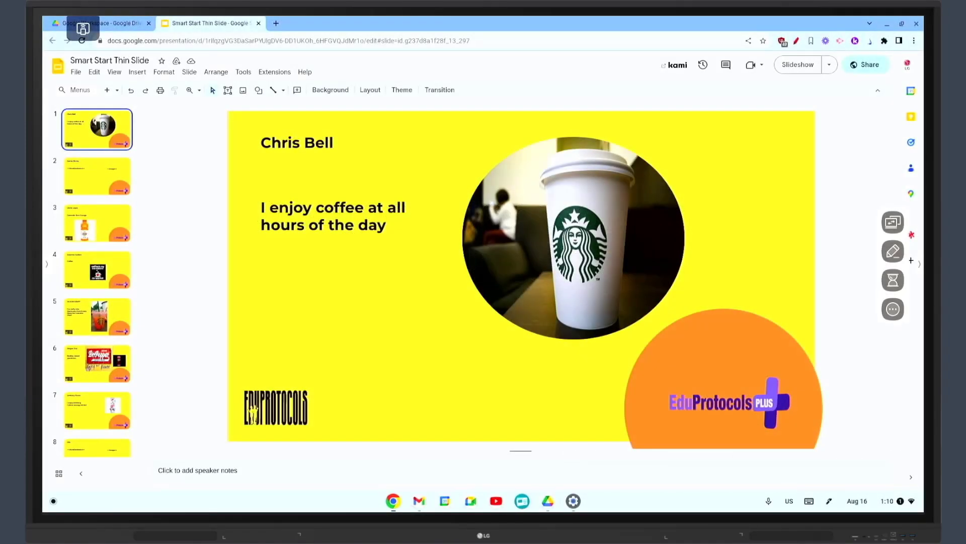
Step: Start the slideshow on the coffee slide and turn on the laser pointer
key(ctrl+F5)
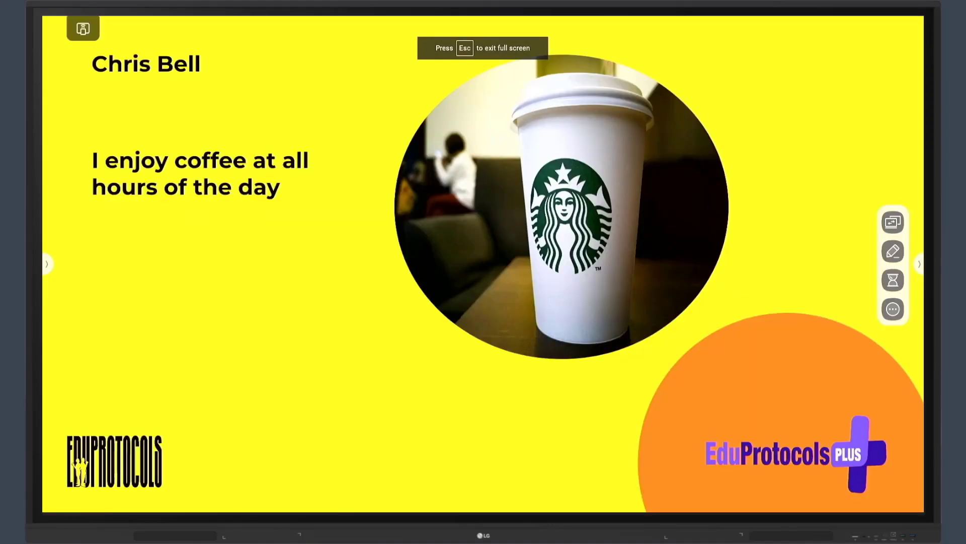
click(113, 493)
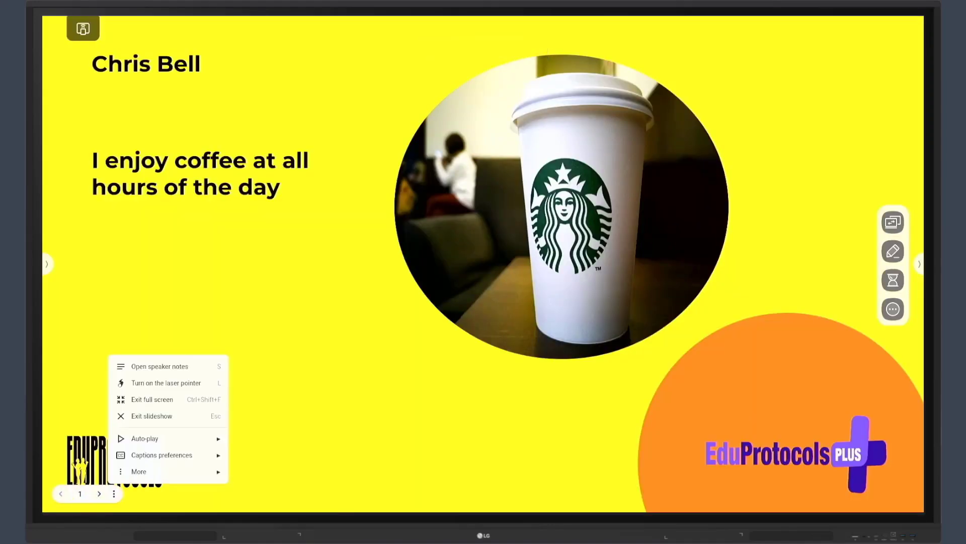
click(166, 383)
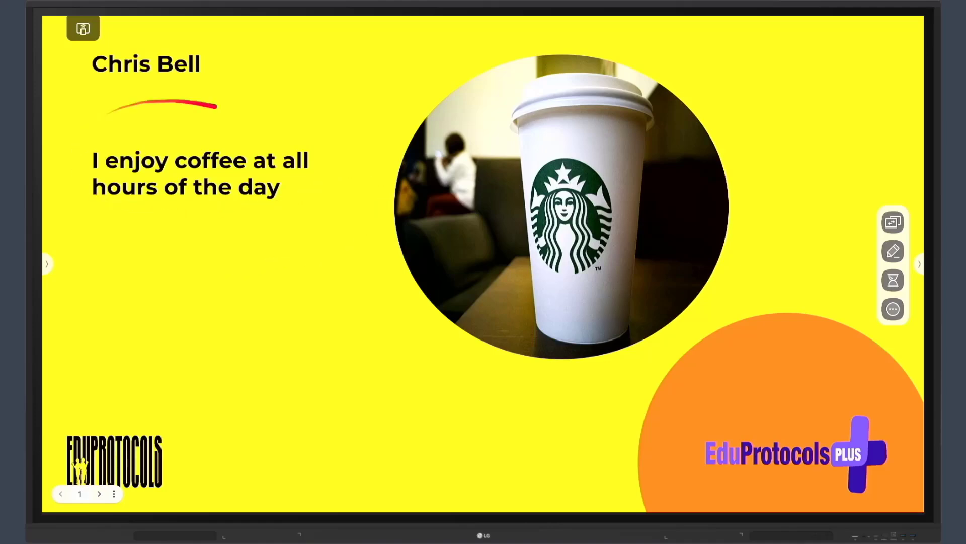
Step: Take the presentation out of full screen and exit the slideshow
click(114, 493)
key(ctrl+shift+f)
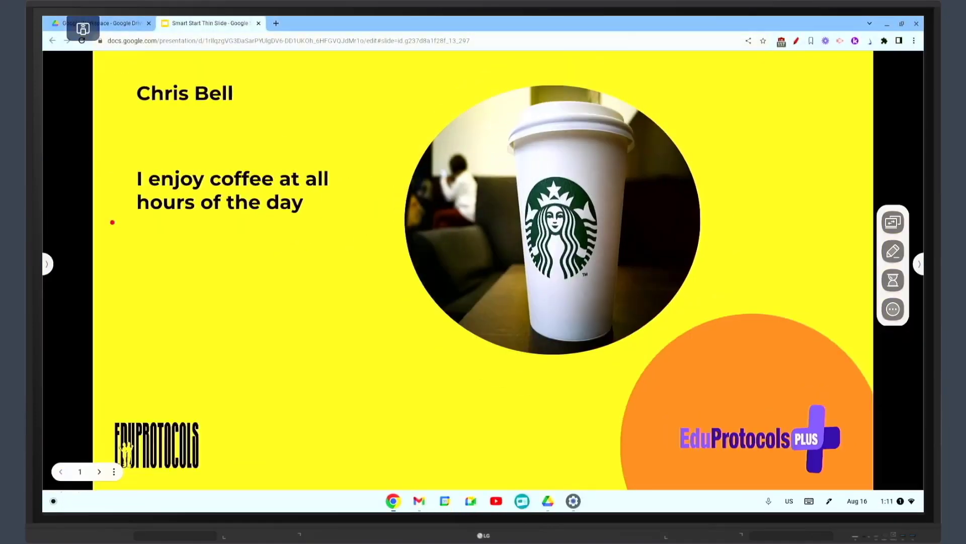
click(114, 472)
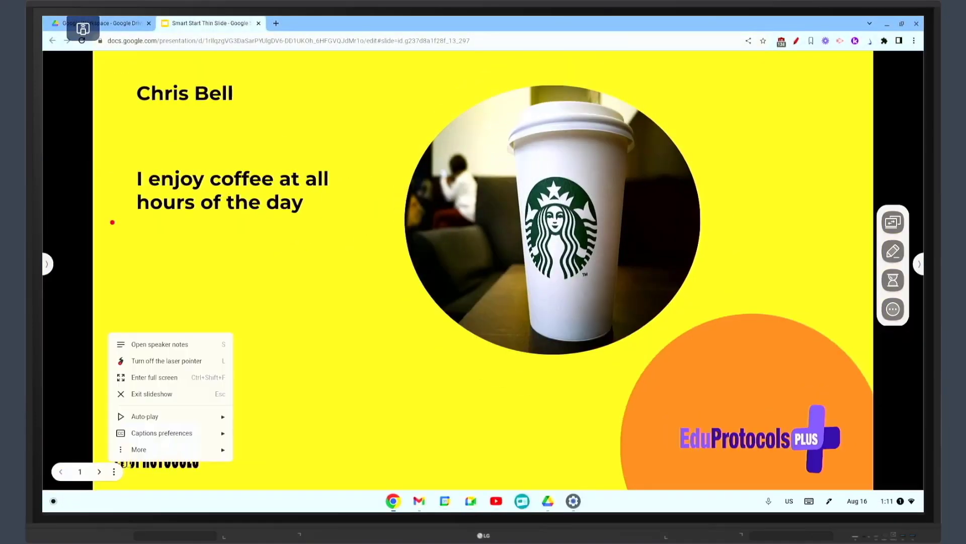
key(Escape)
Step: Go to slide 3 and draw a red pen arrow pointing at the Gatorade Zero bottle
scroll(521, 276, down, 2)
click(97, 223)
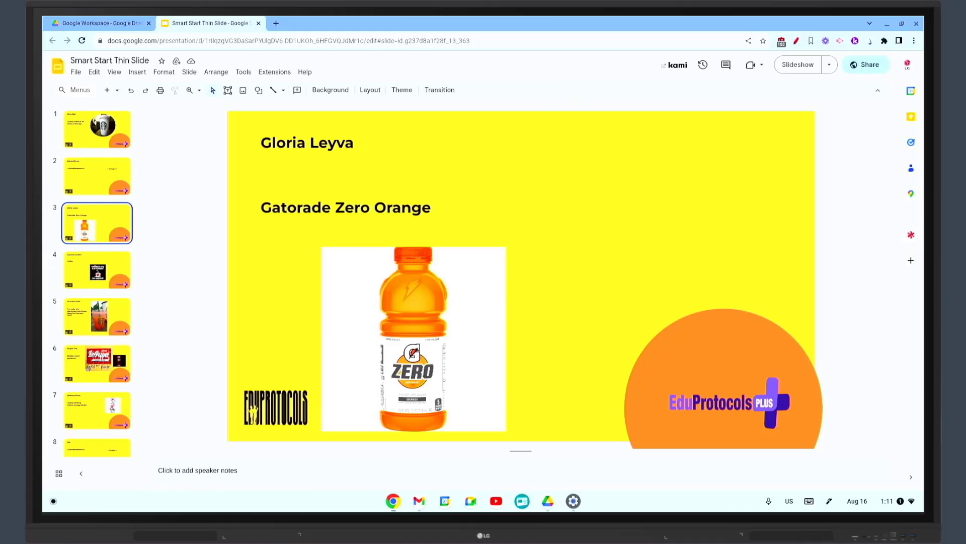
mouse_move(485, 240)
mouse_down()
mouse_move(604, 208)
mouse_move(689, 155)
mouse_up()
click(589, 155)
drag(513, 228, 448, 288)
drag(458, 260, 462, 287)
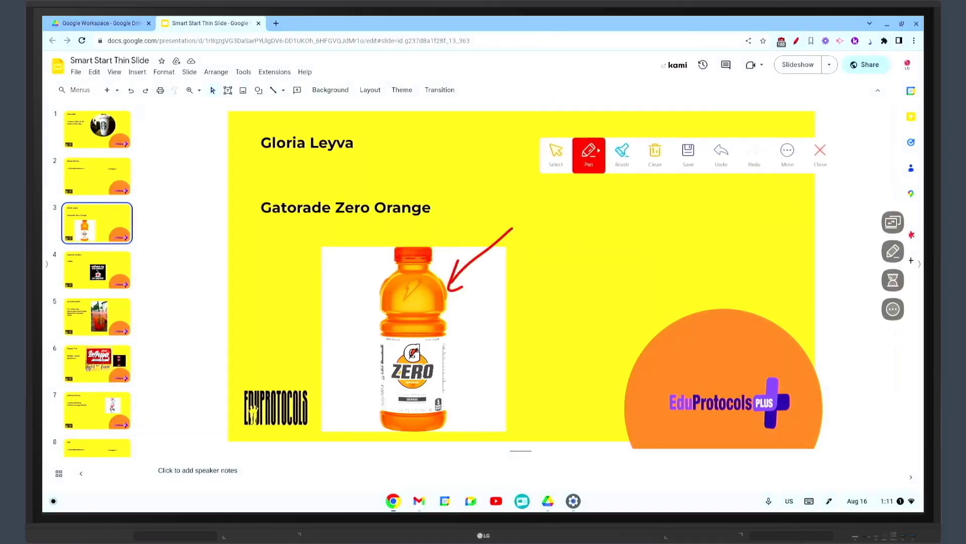
Step: Handwrite "Better for you than soda?" in red pen beside the arrow above the bottle
drag(526, 199, 528, 222)
drag(519, 196, 533, 223)
drag(539, 214, 549, 222)
mouse_move(558, 188)
mouse_down()
mouse_move(560, 218)
mouse_move(570, 219)
mouse_up()
mouse_move(560, 201)
mouse_down()
mouse_move(610, 203)
mouse_move(606, 228)
mouse_move(620, 219)
mouse_up()
mouse_move(630, 219)
mouse_down()
mouse_move(640, 202)
mouse_move(663, 211)
mouse_up()
mouse_move(672, 194)
mouse_down()
mouse_move(663, 232)
mouse_move(694, 194)
mouse_up()
drag(527, 238, 524, 285)
mouse_move(515, 254)
mouse_down()
mouse_move(543, 250)
mouse_move(557, 279)
mouse_up()
mouse_move(574, 259)
mouse_down()
mouse_move(576, 274)
mouse_move(598, 270)
mouse_up()
mouse_move(623, 247)
mouse_down()
mouse_move(620, 272)
mouse_move(628, 267)
mouse_up()
mouse_move(652, 250)
mouse_down()
mouse_move(643, 262)
mouse_move(664, 269)
mouse_up()
mouse_move(676, 248)
mouse_down()
mouse_move(668, 265)
mouse_move(690, 264)
mouse_up()
drag(693, 230, 696, 263)
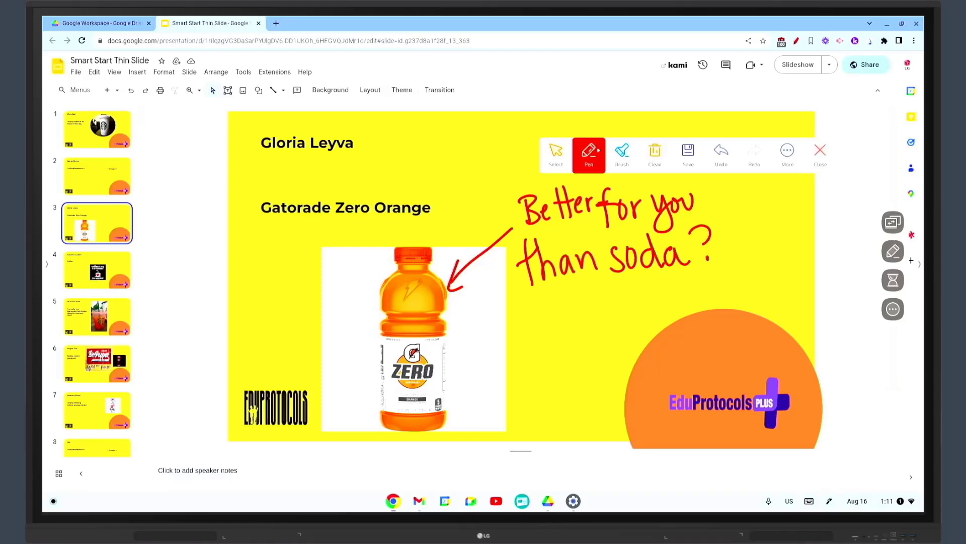
Step: Save the annotated slide using the Share option
click(688, 150)
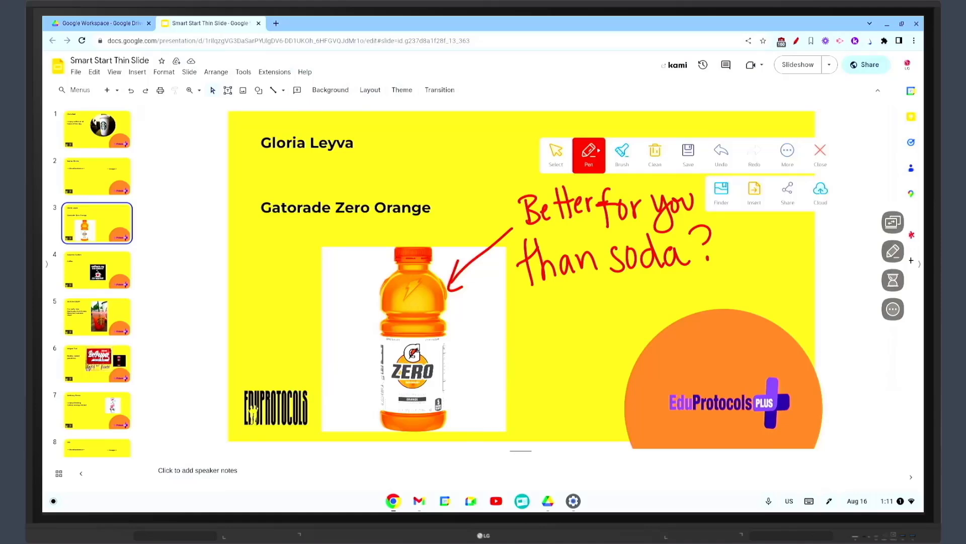
click(787, 193)
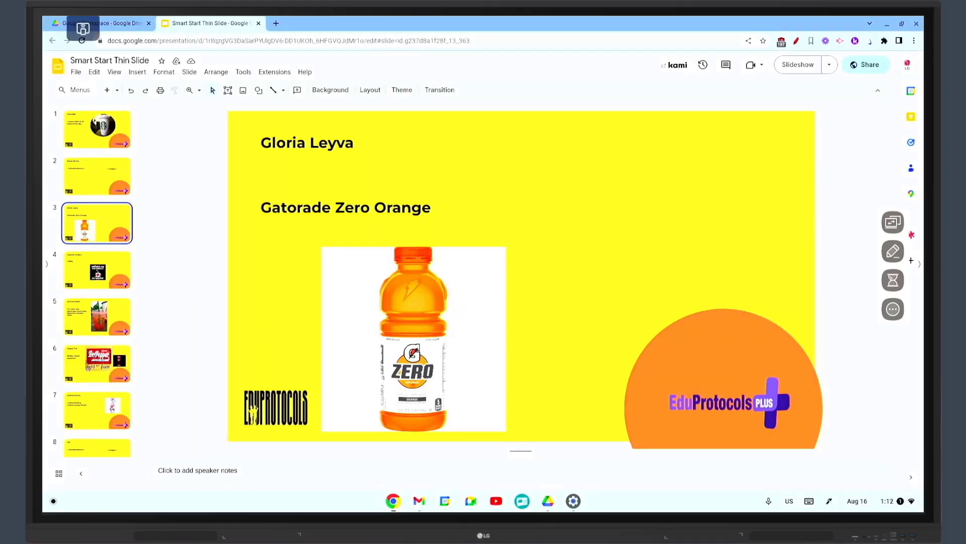
scroll(522, 276, down, 5)
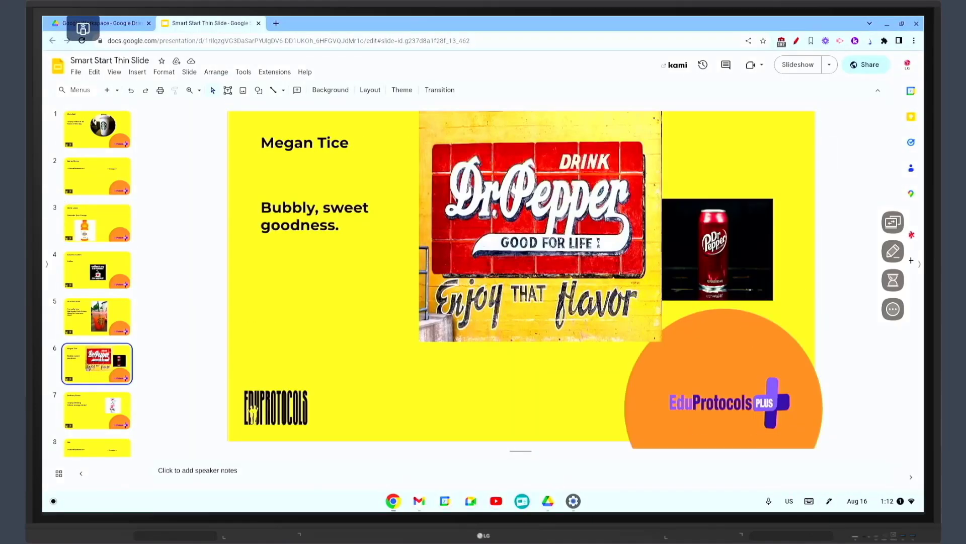
scroll(521, 276, up, 2)
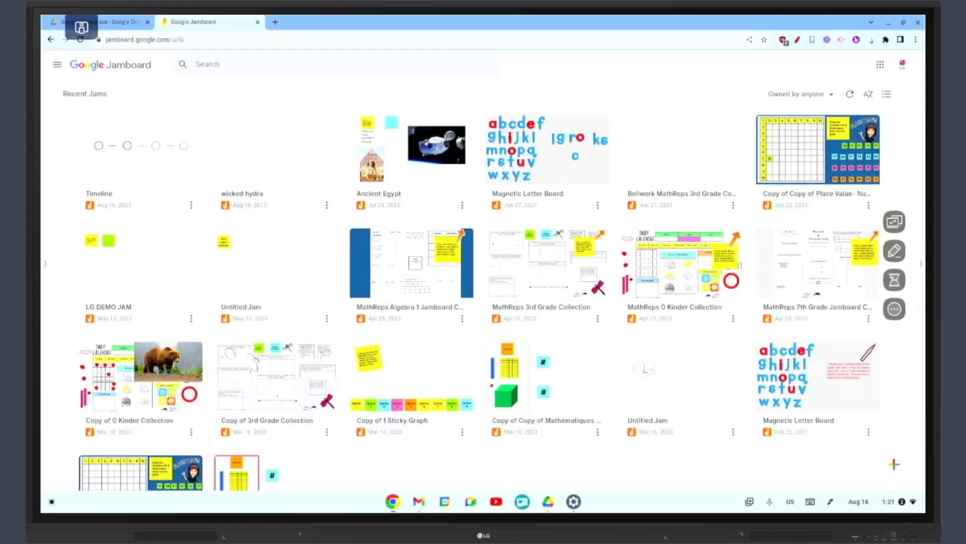
Step: Create a new jam in Google Jamboard, handwrite "This is a JAM" in black pen and underline JAM
click(894, 463)
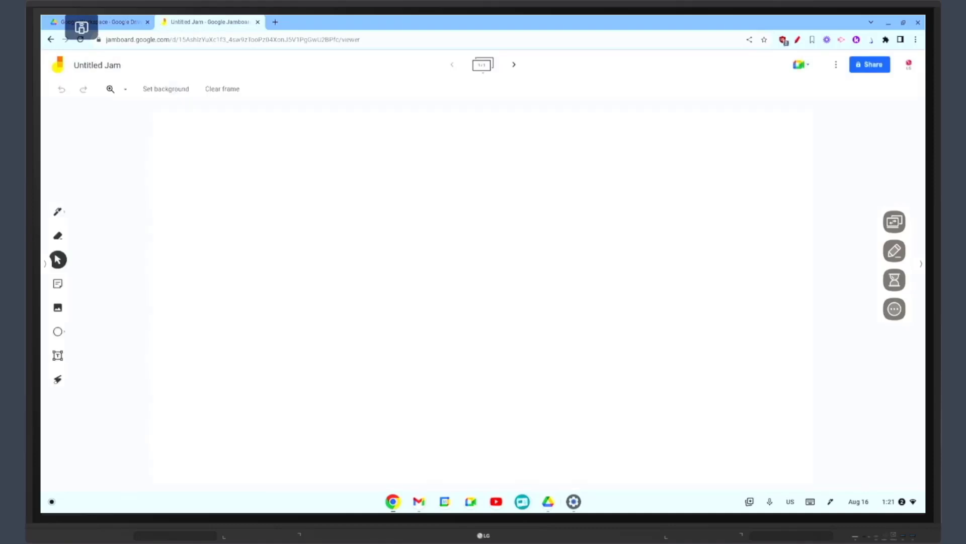
click(57, 211)
drag(236, 170, 243, 197)
mouse_move(226, 176)
mouse_down()
mouse_move(258, 189)
mouse_move(279, 181)
mouse_up()
drag(291, 167, 286, 181)
drag(310, 165, 323, 177)
drag(355, 159, 362, 170)
drag(378, 143, 416, 130)
mouse_move(400, 134)
mouse_down()
mouse_move(377, 177)
mouse_move(443, 173)
mouse_up()
mouse_move(422, 161)
mouse_down()
mouse_move(455, 146)
mouse_move(492, 164)
mouse_up()
drag(417, 214, 508, 193)
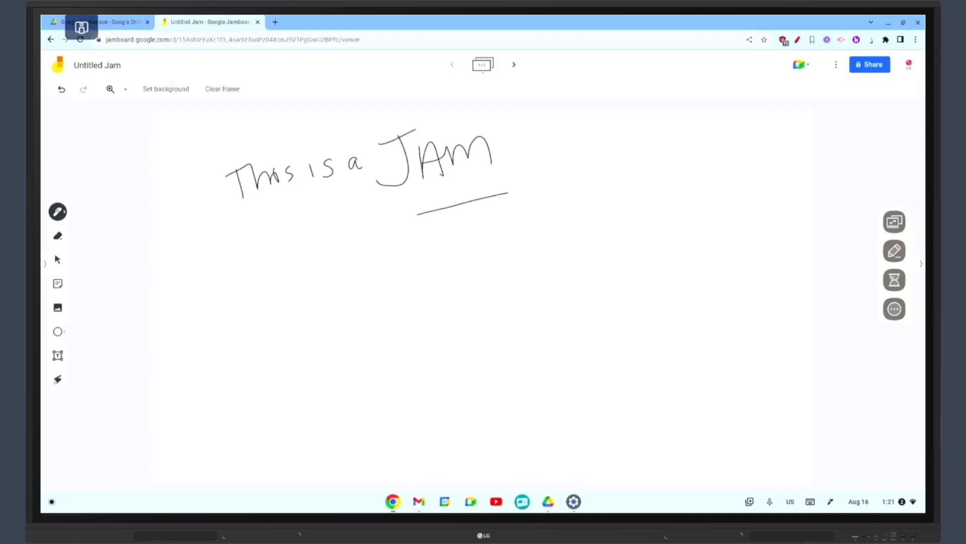
Step: Open the wicked hydra jam and insert a beach picture from a Google Images search for "ocean"
click(58, 64)
click(411, 156)
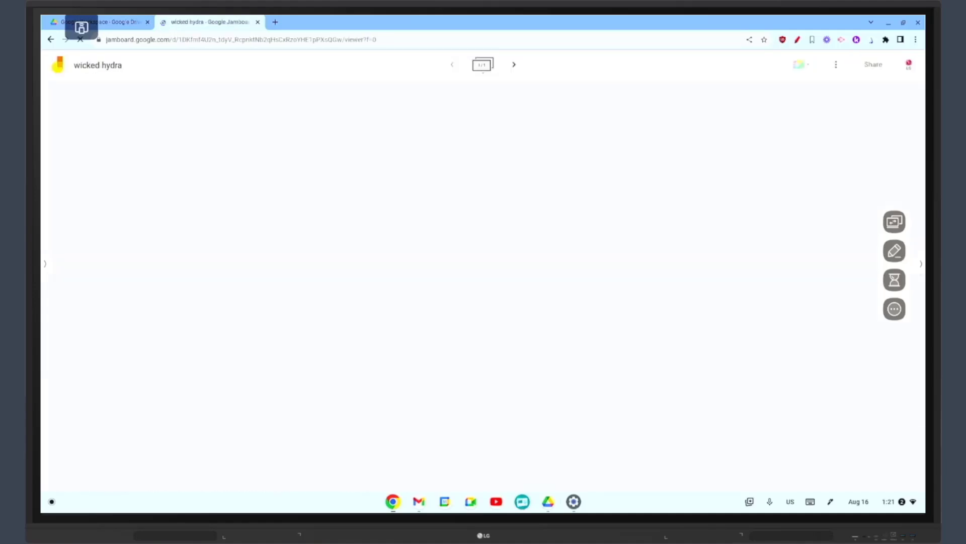
click(58, 307)
click(319, 129)
click(331, 100)
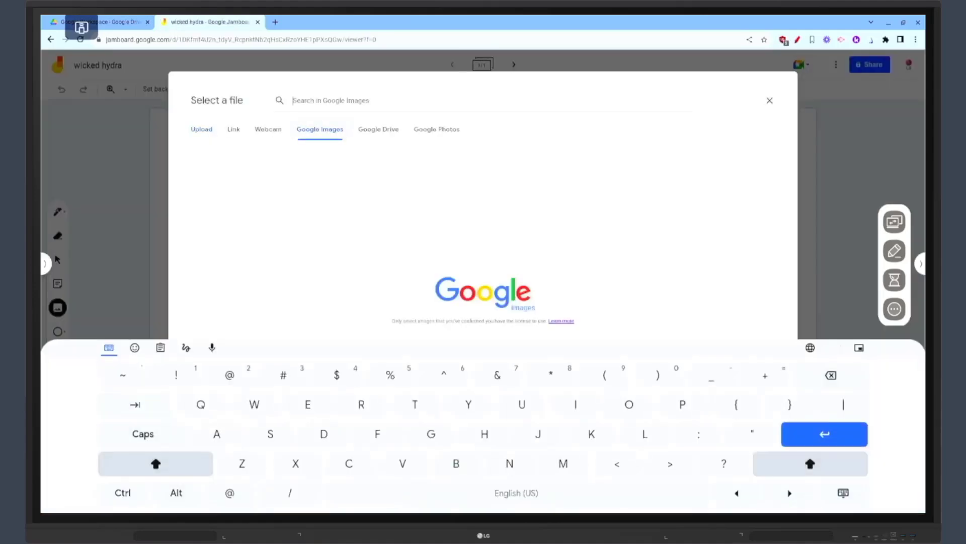
text(Ocean)
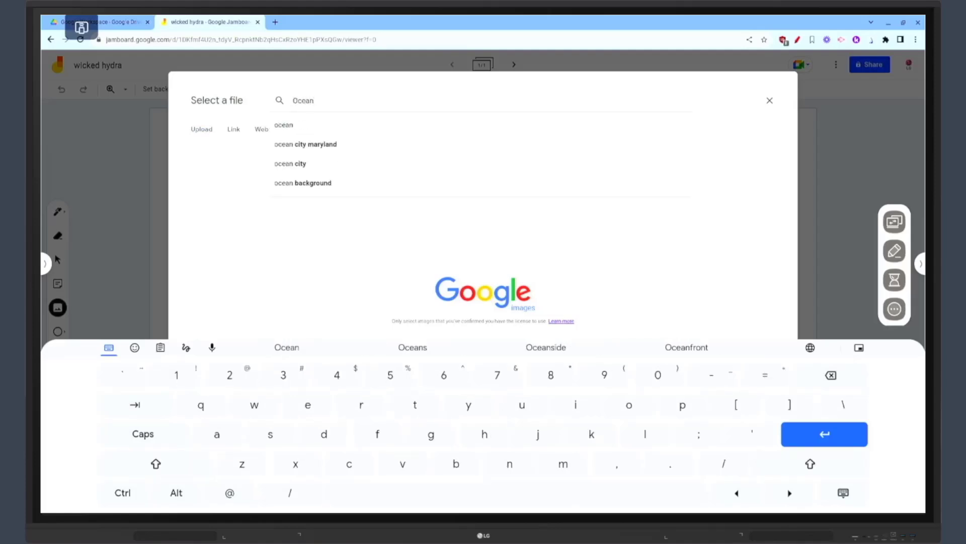
click(284, 124)
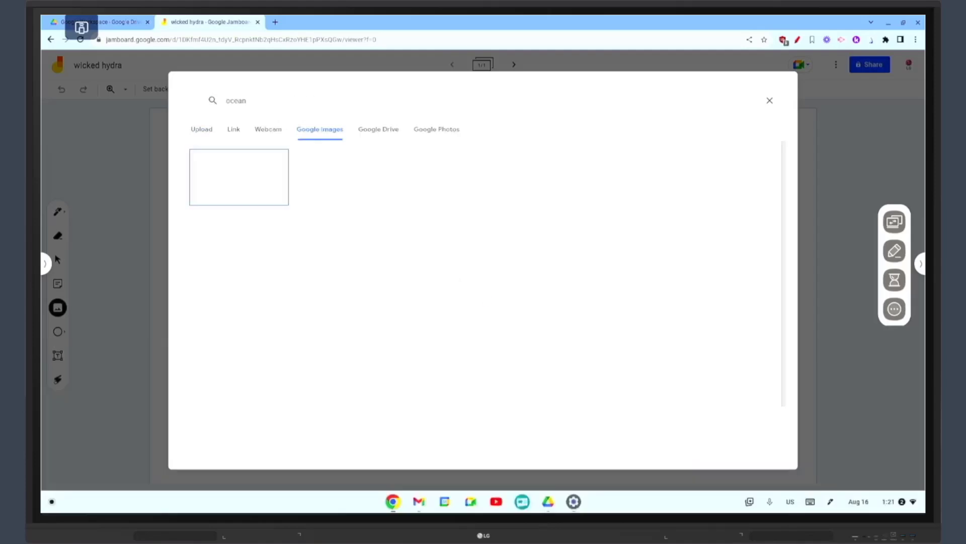
click(657, 177)
click(759, 444)
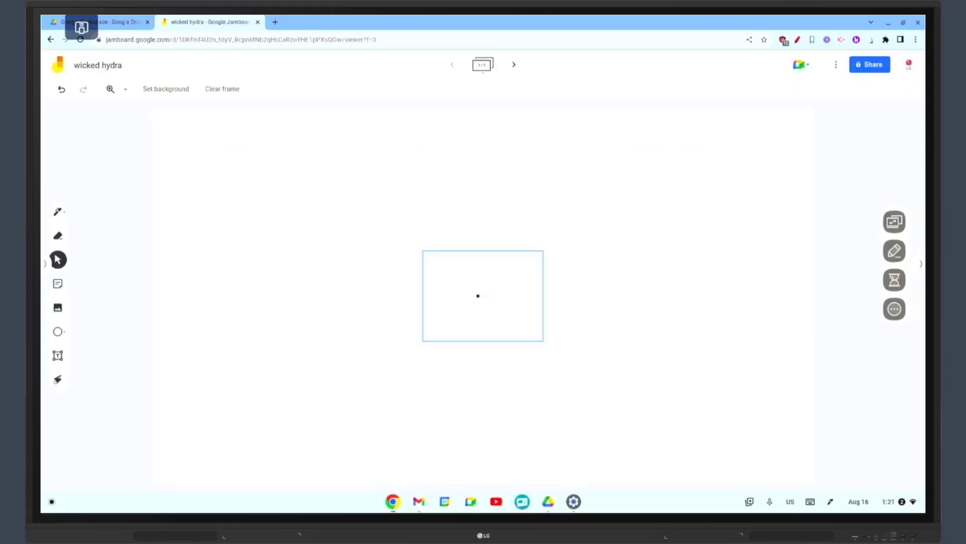
Step: Add a blank yellow sticky note and duplicate it into a row of six along the frame's upper edge
click(58, 284)
drag(262, 149, 199, 148)
click(229, 119)
click(261, 134)
drag(266, 153, 602, 151)
click(317, 120)
click(350, 137)
click(398, 122)
click(431, 139)
click(480, 121)
click(508, 138)
click(553, 120)
click(584, 138)
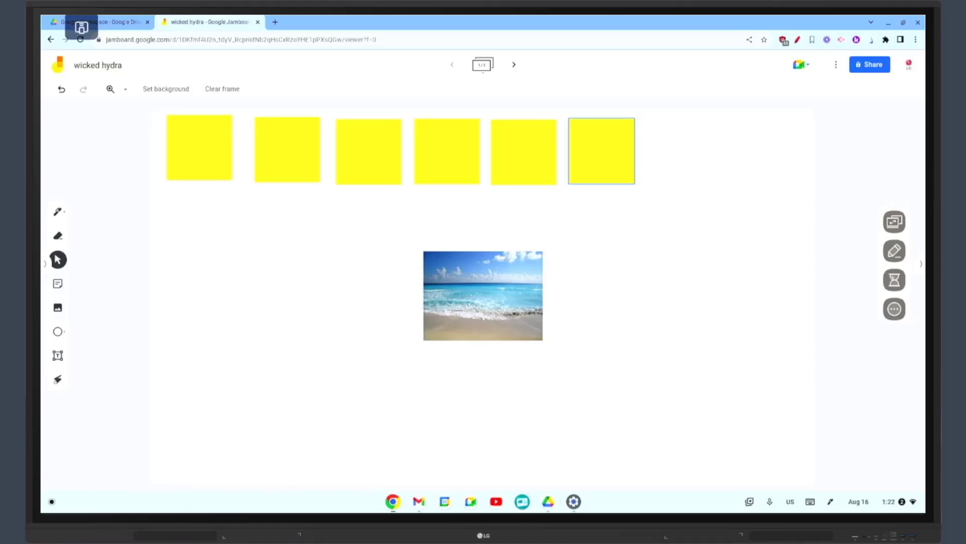
Step: Open the Magnetic Letter Board jam and move the letters f, i and n together to spell "fin" below the letter c
click(58, 64)
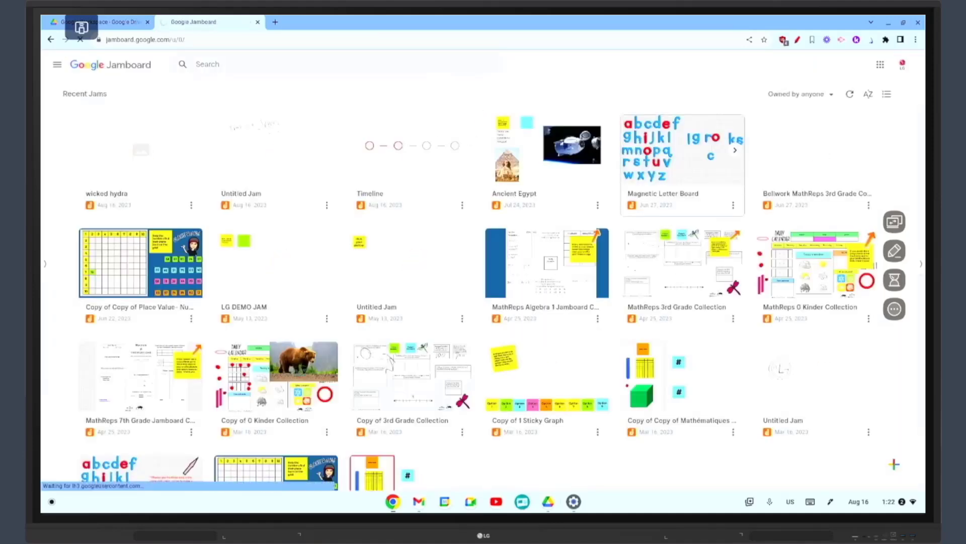
click(682, 151)
drag(449, 151, 508, 397)
drag(284, 231, 545, 398)
drag(246, 302, 581, 404)
Step: Mark the word "fin" with the annotation pen, save the annotation and leave annotation mode
click(894, 250)
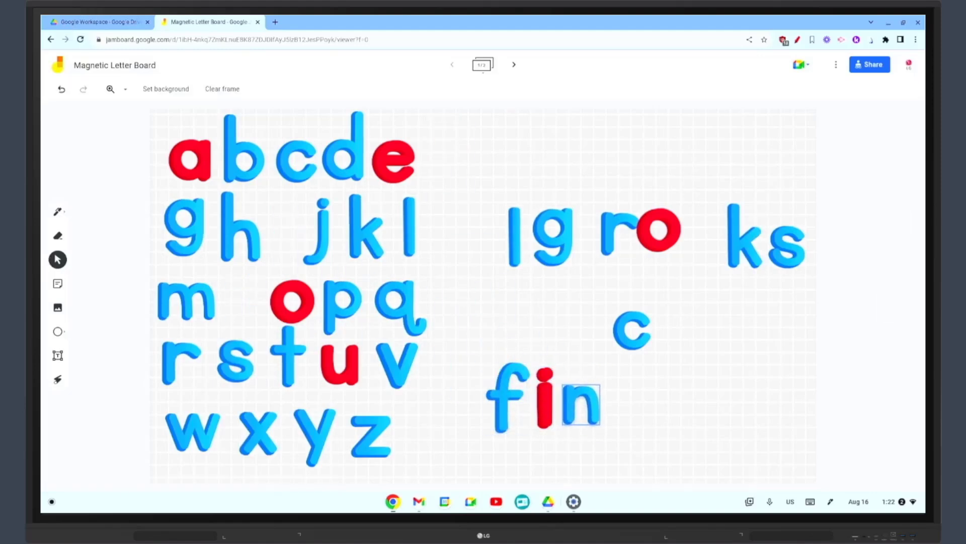
drag(571, 349, 513, 347)
click(483, 239)
click(617, 239)
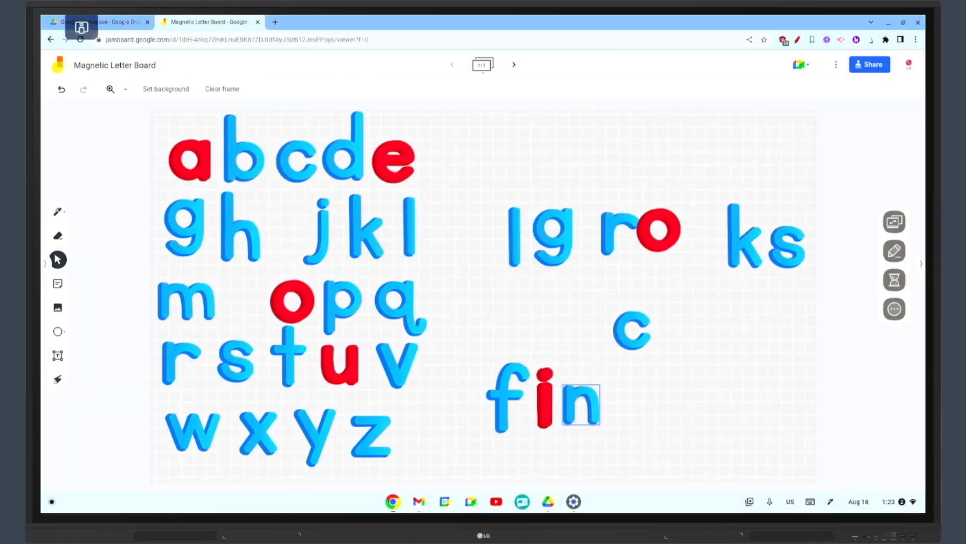
Step: Open the Timeline jam and insert a picture from a Google Images search for "industrial revolution"
click(59, 64)
click(547, 165)
click(547, 156)
click(57, 307)
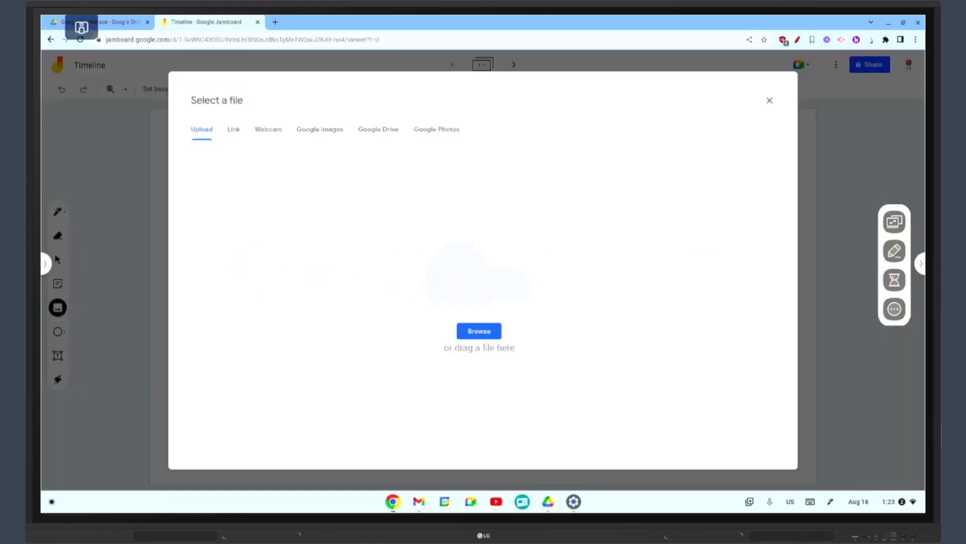
click(478, 331)
click(622, 393)
click(319, 129)
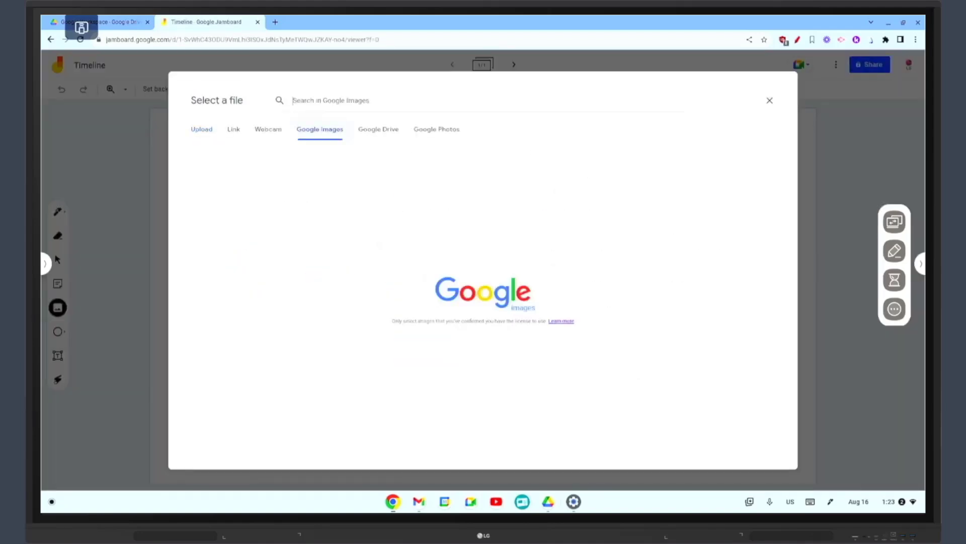
click(353, 100)
text(Industr)
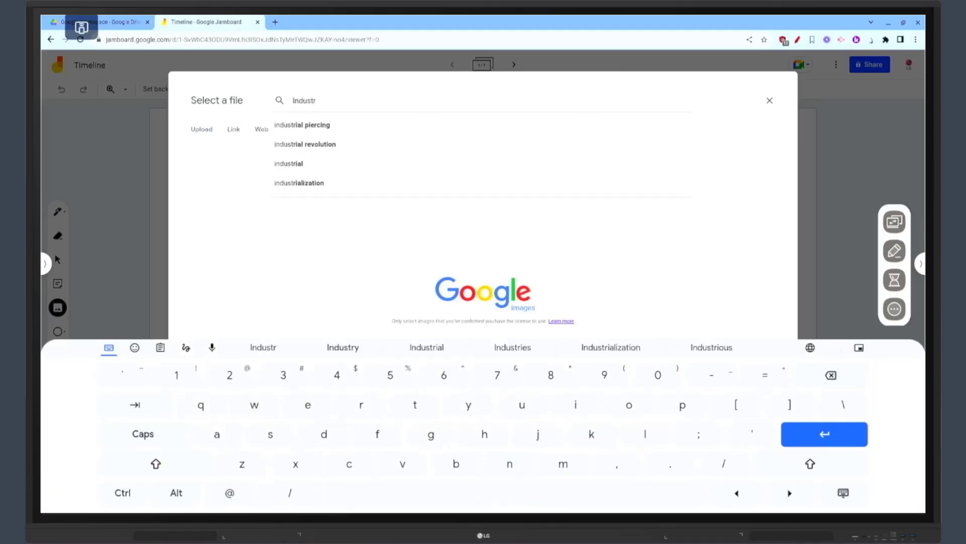
click(305, 144)
click(759, 443)
Step: Shrink the industrial revolution picture and place it directly above the timeline's first circle
drag(482, 295, 263, 229)
drag(328, 271, 272, 235)
drag(234, 211, 256, 220)
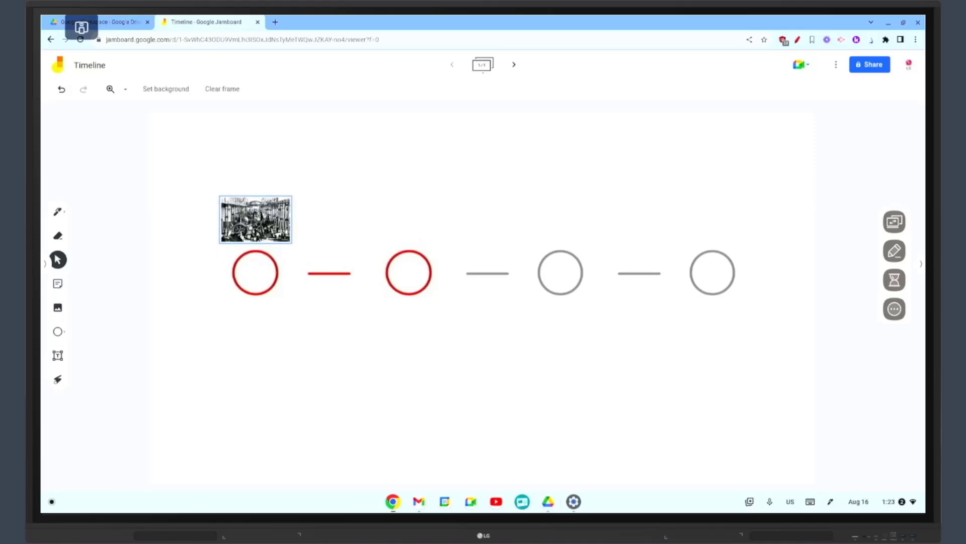
Step: Search Google Images for "Information age" to find another picture for the timeline
click(57, 307)
click(290, 101)
key(BackSpace)
key(BackSpace)
key(BackSpace)
key(BackSpace)
key(BackSpace)
key(BackSpace)
key(BackSpace)
key(BackSpace)
key(BackSpace)
key(BackSpace)
key(BackSpace)
key(BackSpace)
key(BackSpace)
key(BackSpace)
key(BackSpace)
key(BackSpace)
key(BackSpace)
key(BackSpace)
key(BackSpace)
key(BackSpace)
text(Inf)
key(BackSpace)
key(BackSpace)
key(BackSpace)
text(Information age)
key(Return)
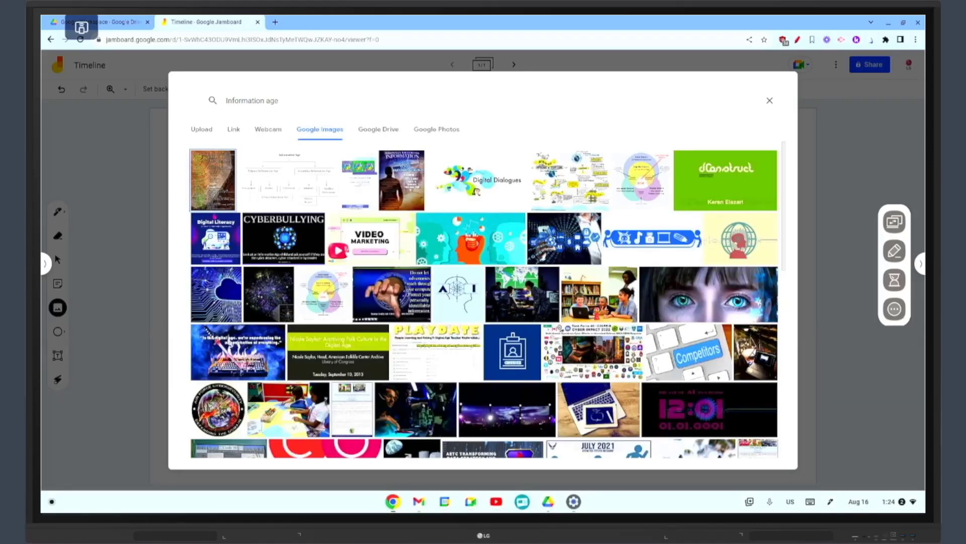
Step: Insert the green digital tunnel picture and place it directly above the timeline's second circle
scroll(484, 299, down, 6)
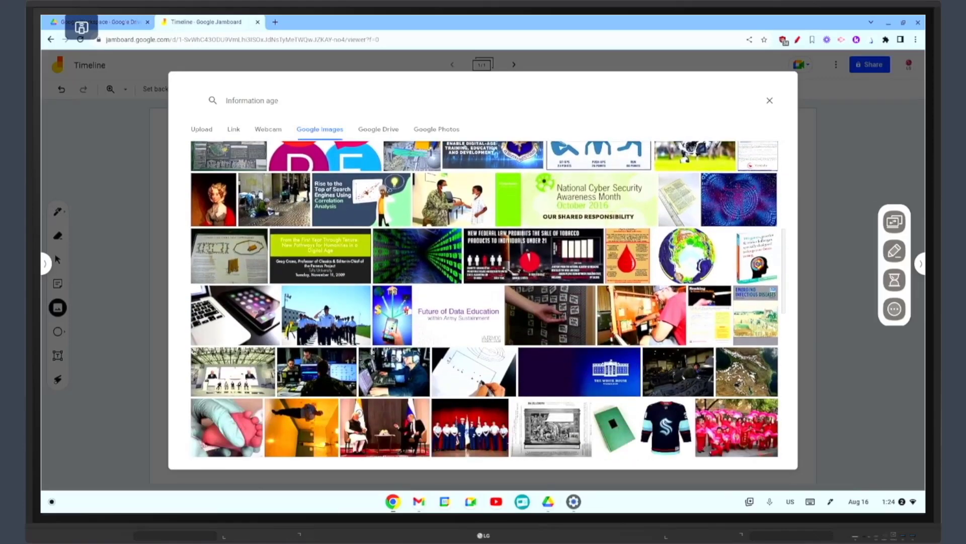
click(418, 256)
click(759, 444)
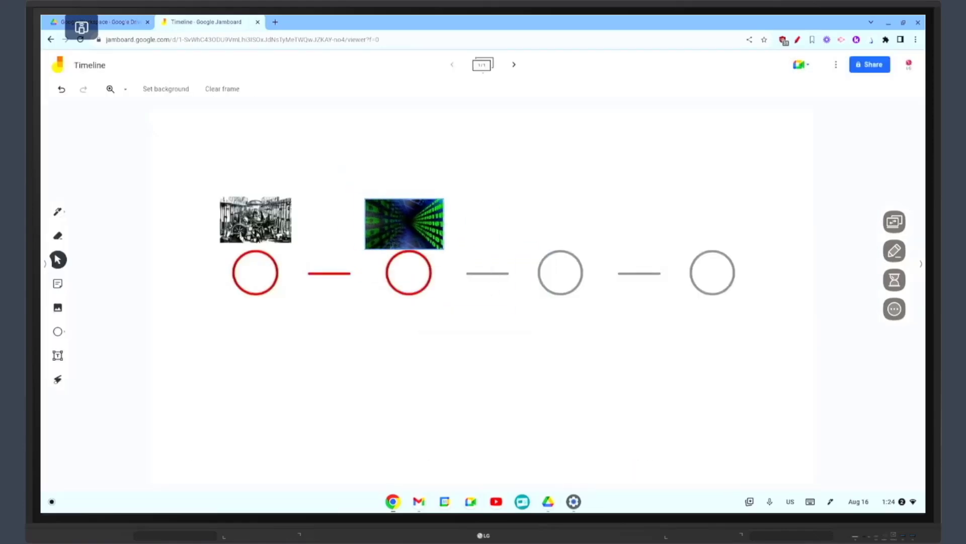